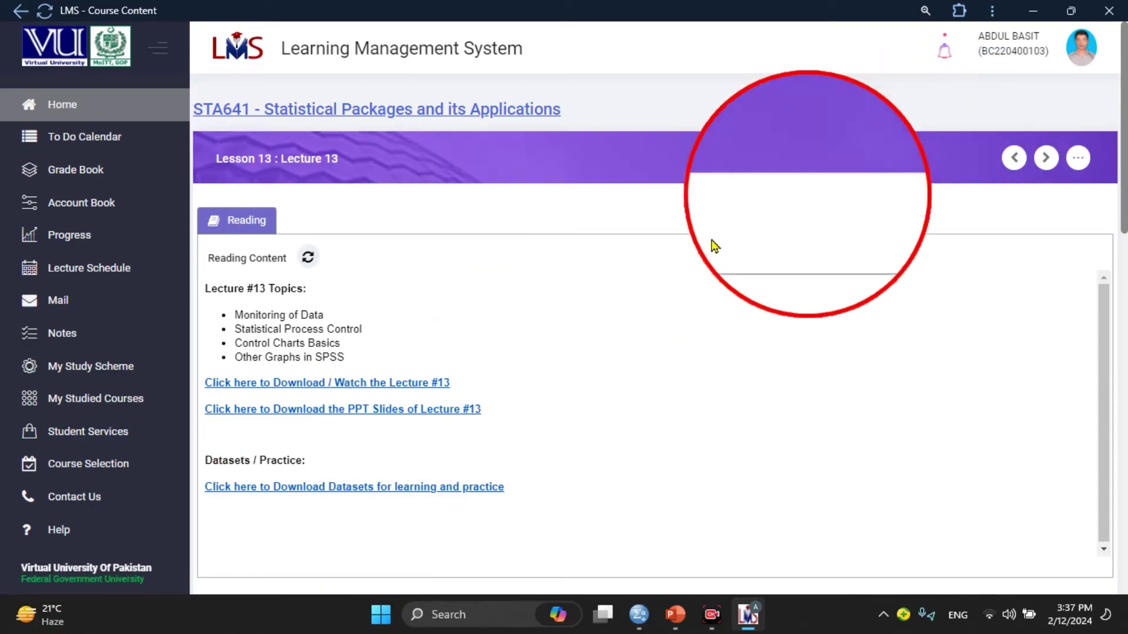
Minimize the course page and switch to the empty SPSS Statistics Data Editor window, maximizing it.
left_click(1034, 12)
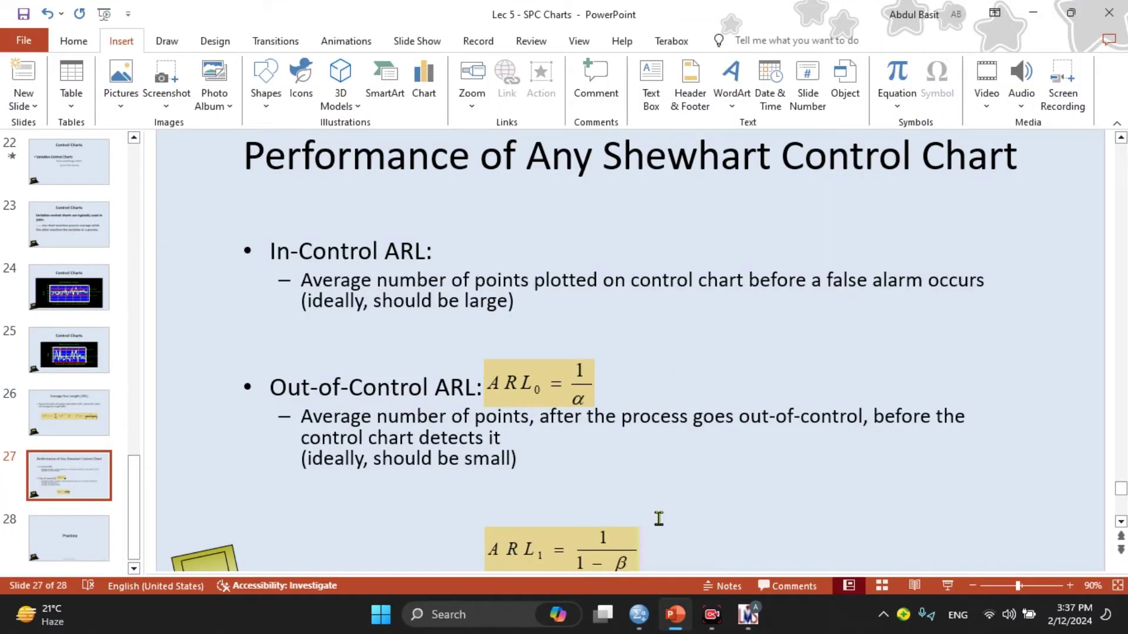
mouse_move(639, 615)
left_click(695, 554)
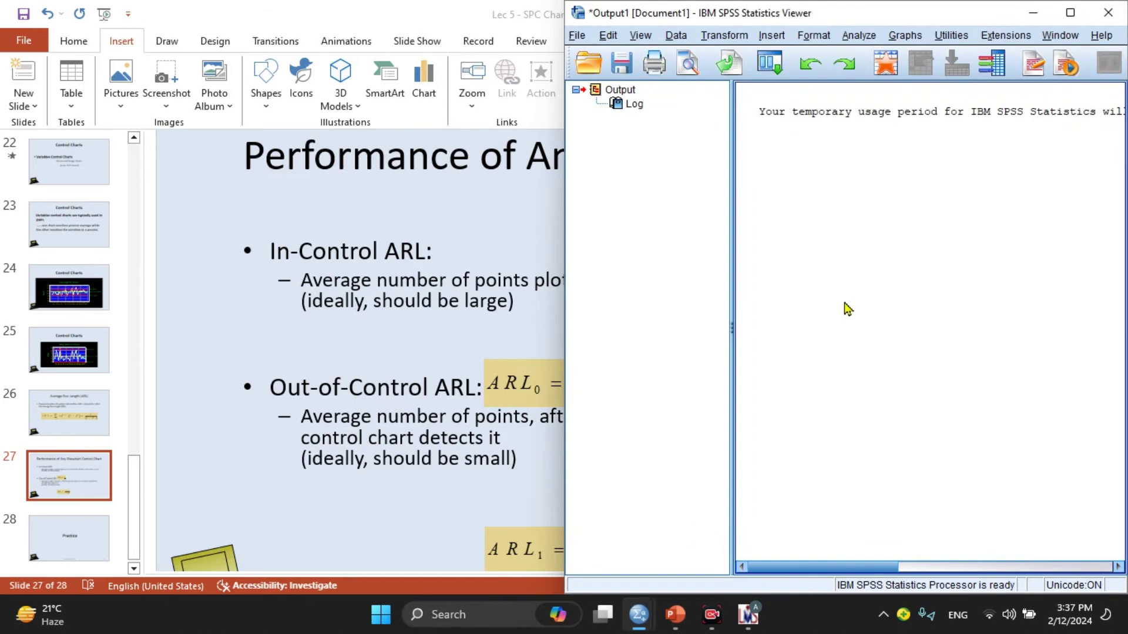
left_click(618, 560)
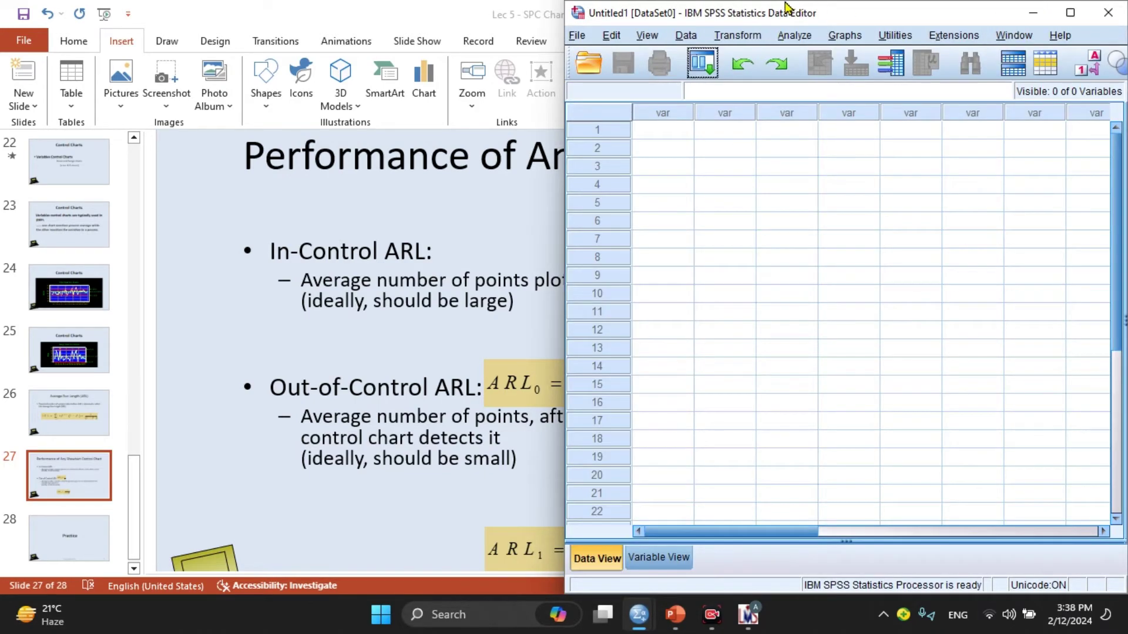
left_click(1070, 13)
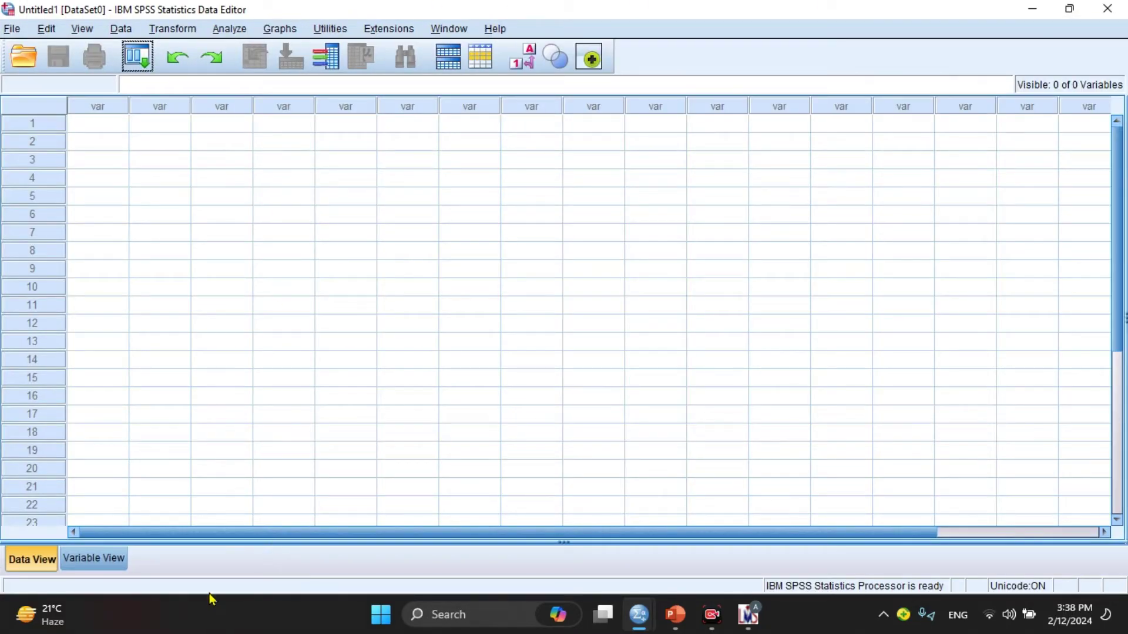
Open the data file Datasets Lec 13 - Sample 1.sav from the Datasets Lec 13 (Control Charts) folder.
left_click(13, 29)
mouse_move(80, 90)
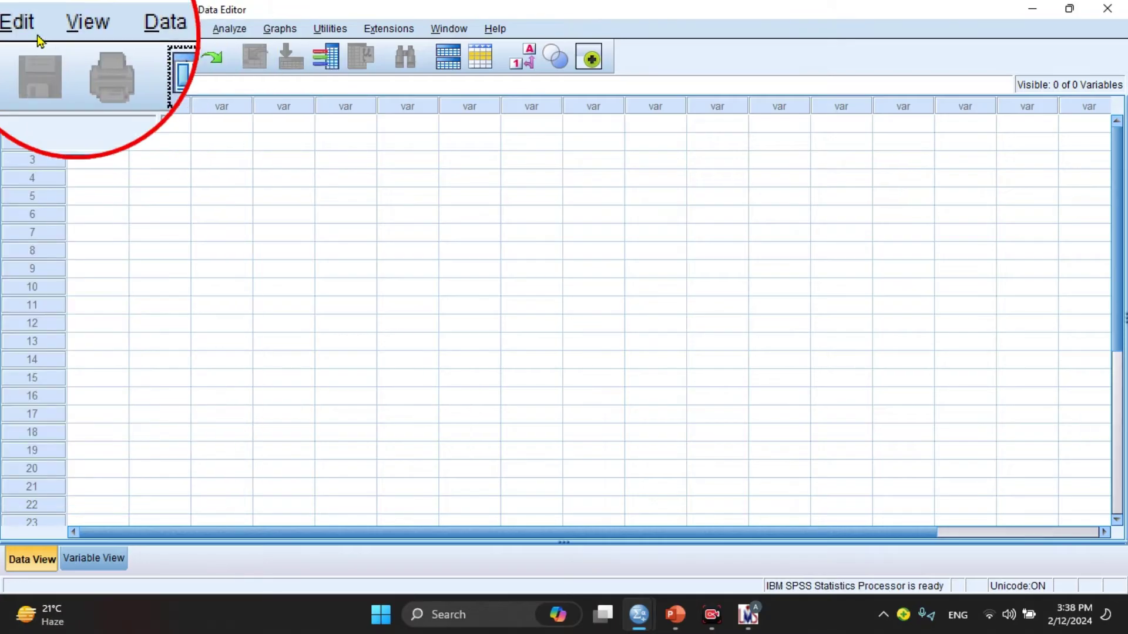
left_click(12, 28)
mouse_move(64, 88)
mouse_move(65, 69)
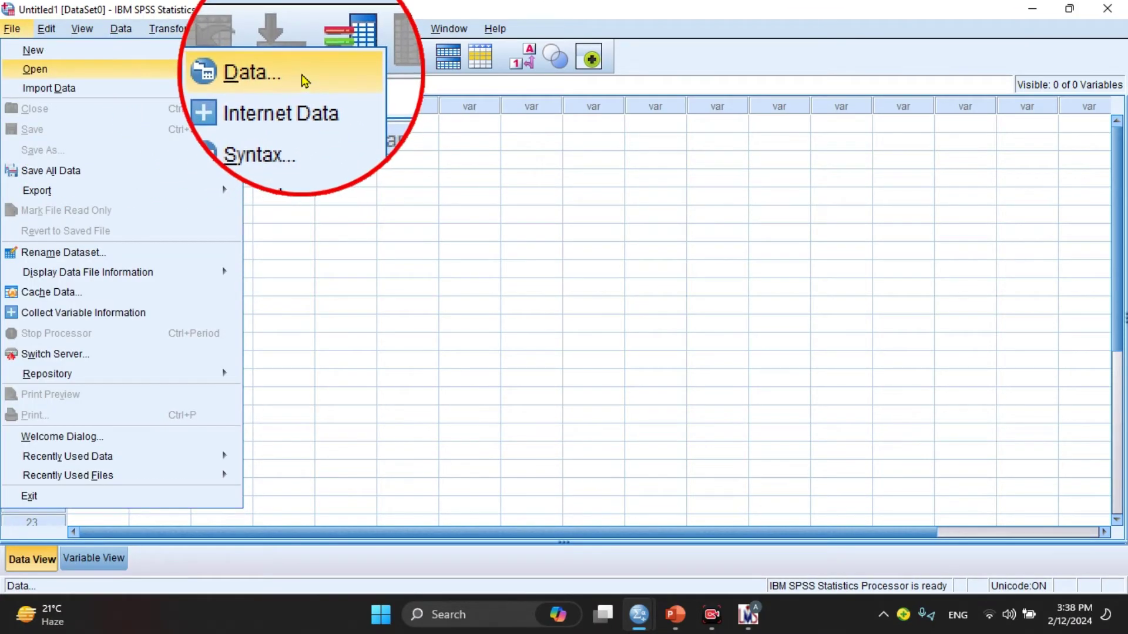
left_click(270, 76)
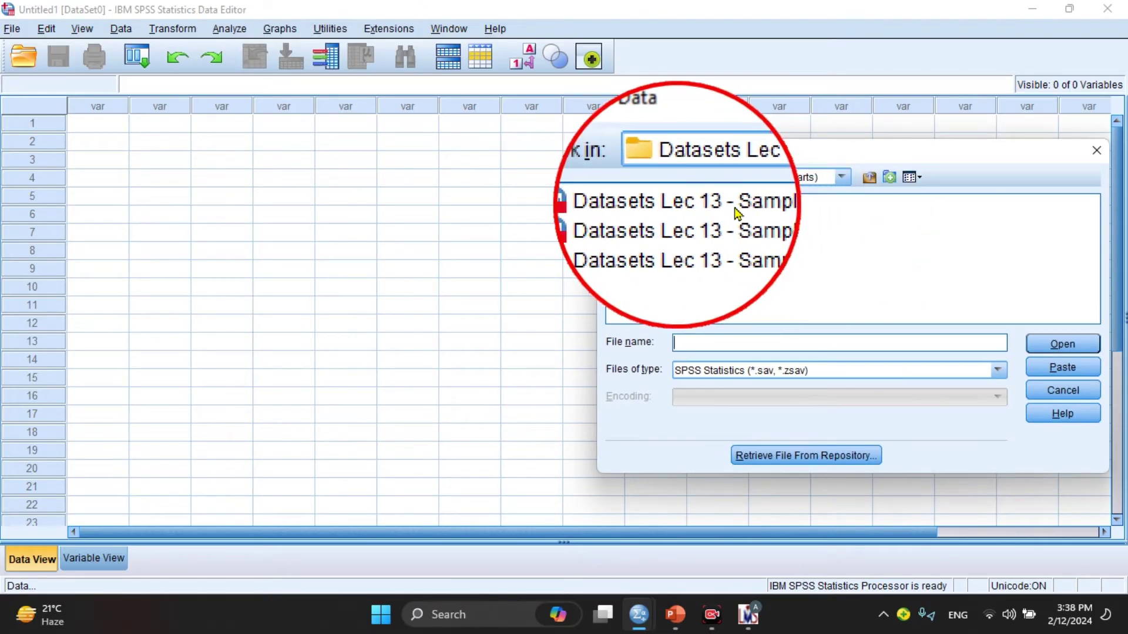
left_click(1062, 344)
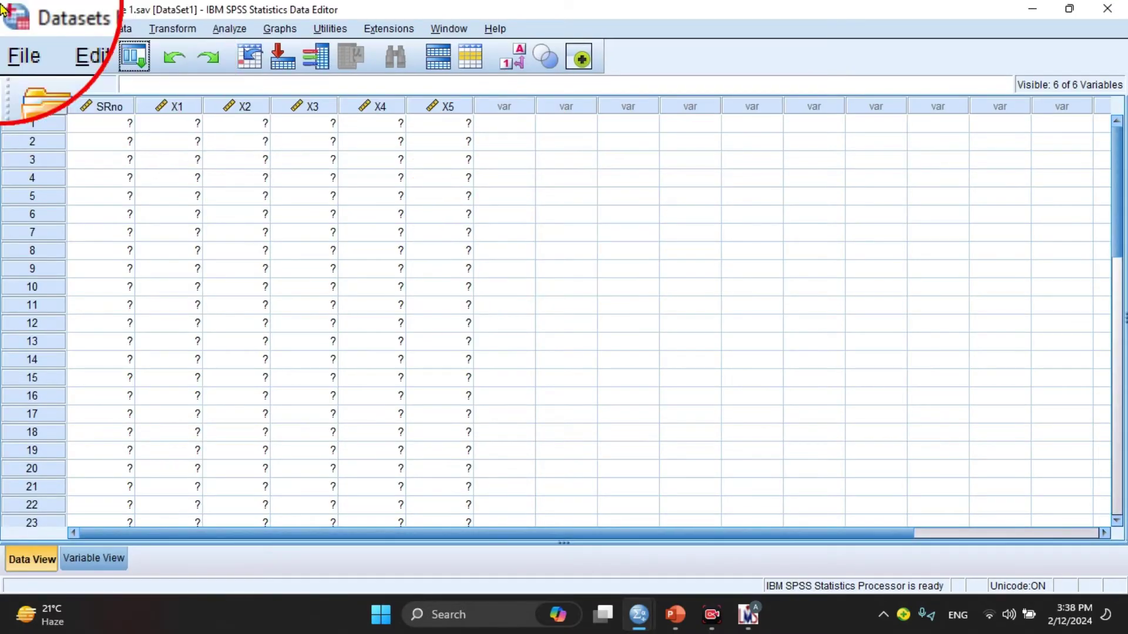
Open the data file Datasets Lec 13 - Sample 2.sav from the same folder.
left_click(12, 29)
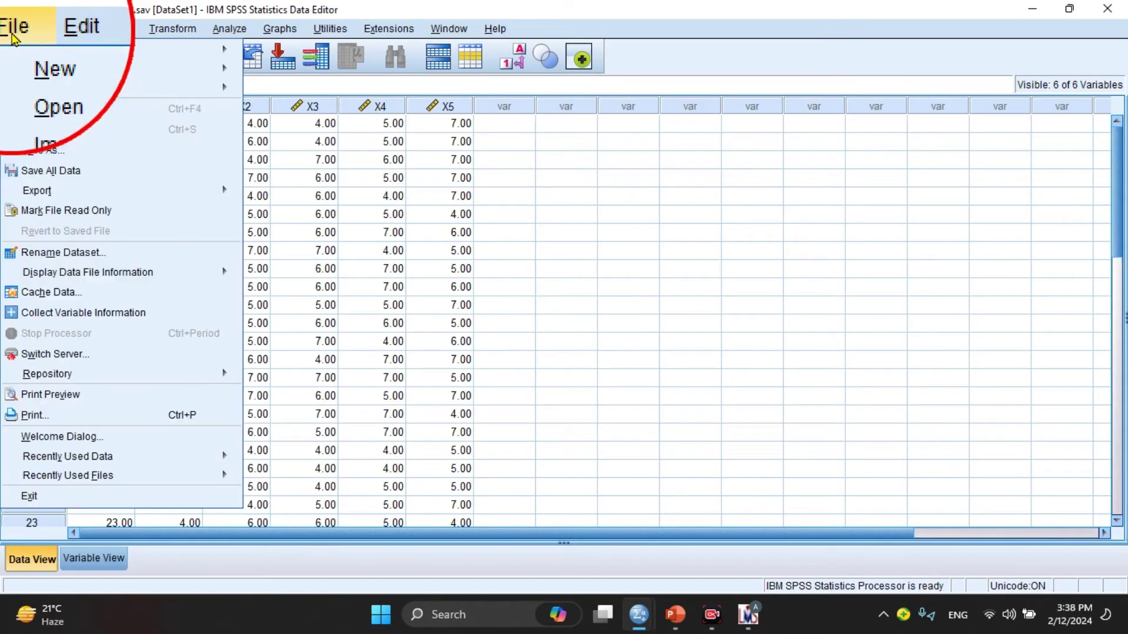
mouse_move(176, 68)
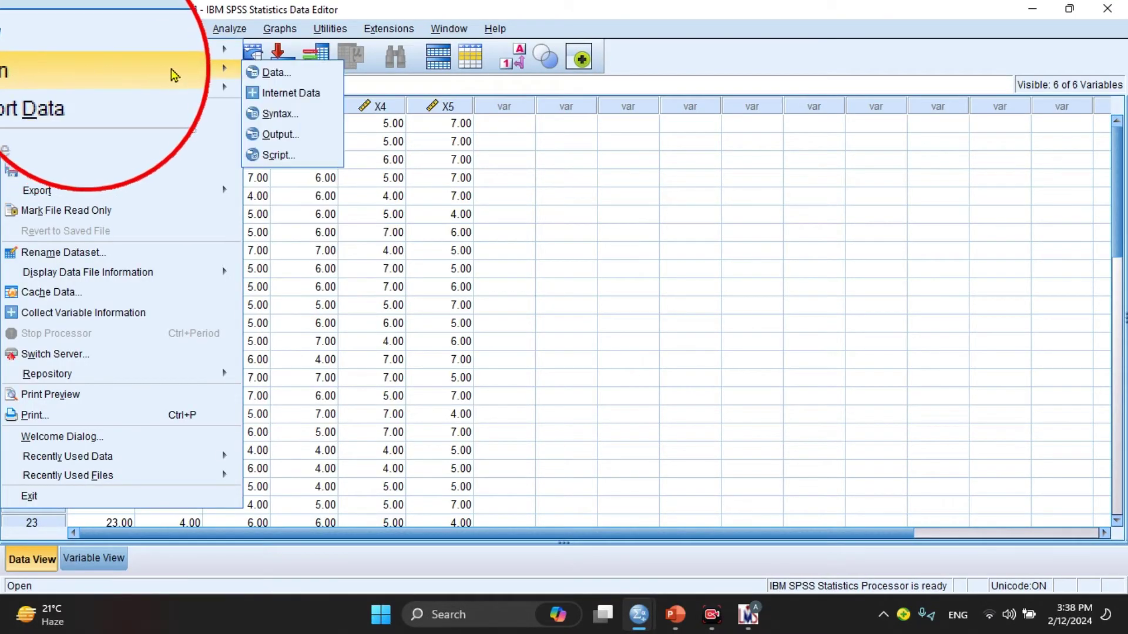
left_click(264, 70)
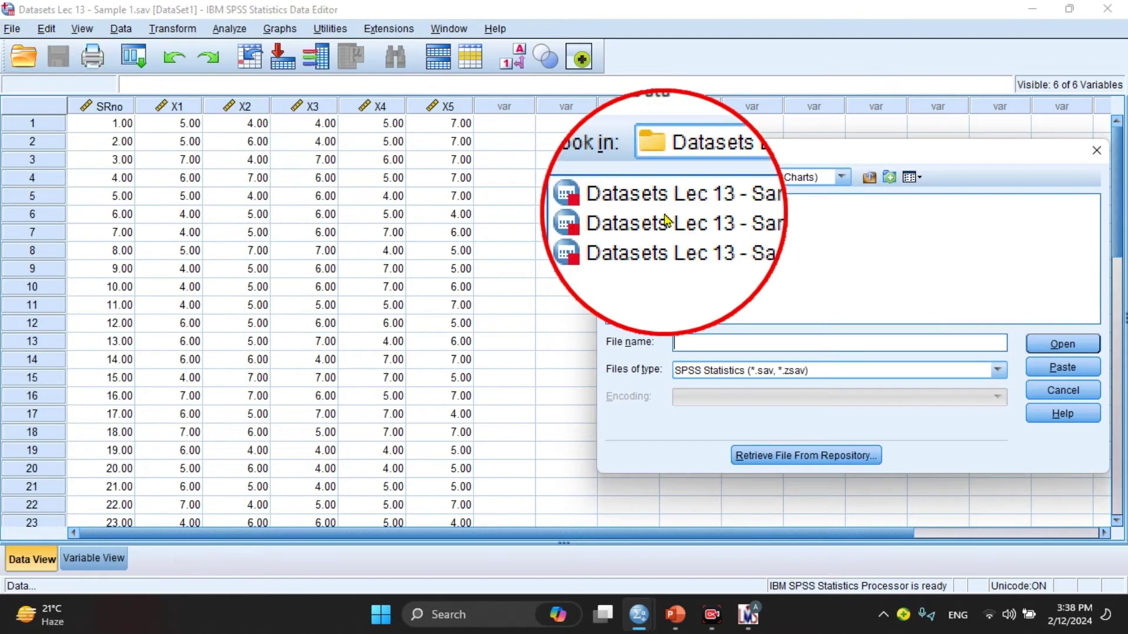
left_click(697, 218)
left_click(1052, 341)
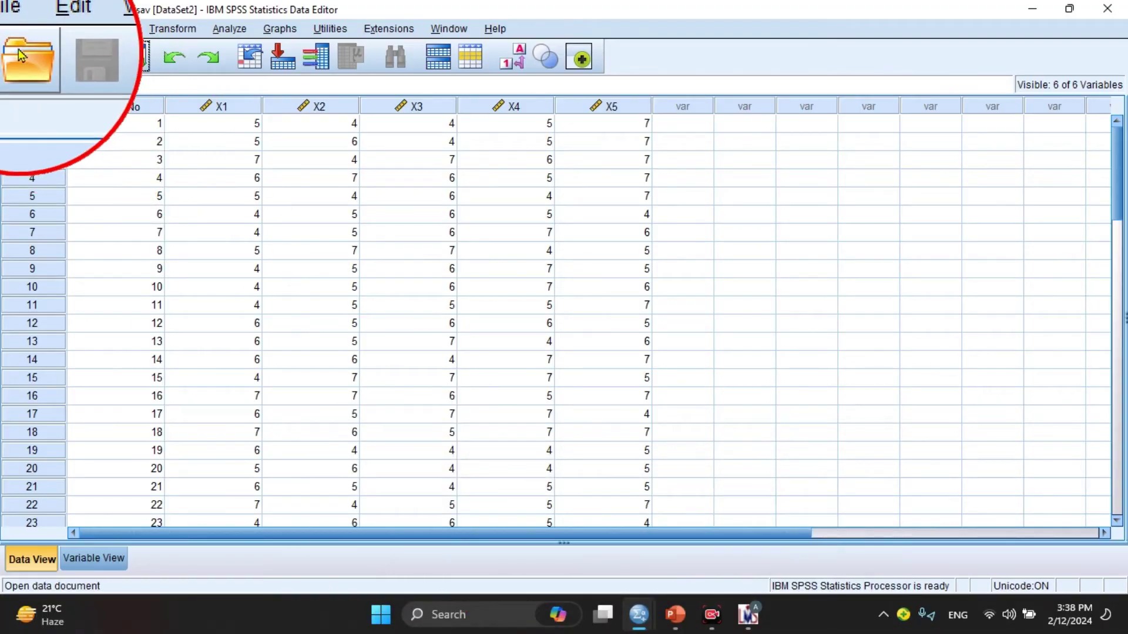
Open the data file Datasets Lec 13 - Sample 3.sav from the same folder.
left_click(12, 28)
mouse_move(59, 88)
mouse_move(59, 69)
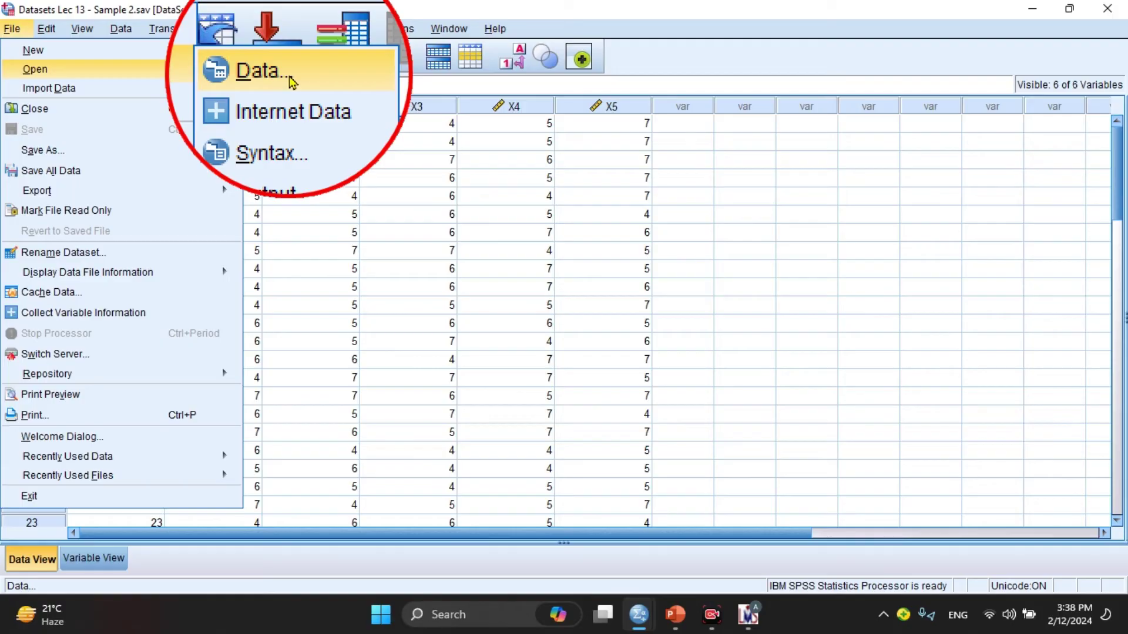
left_click(265, 69)
left_click(697, 233)
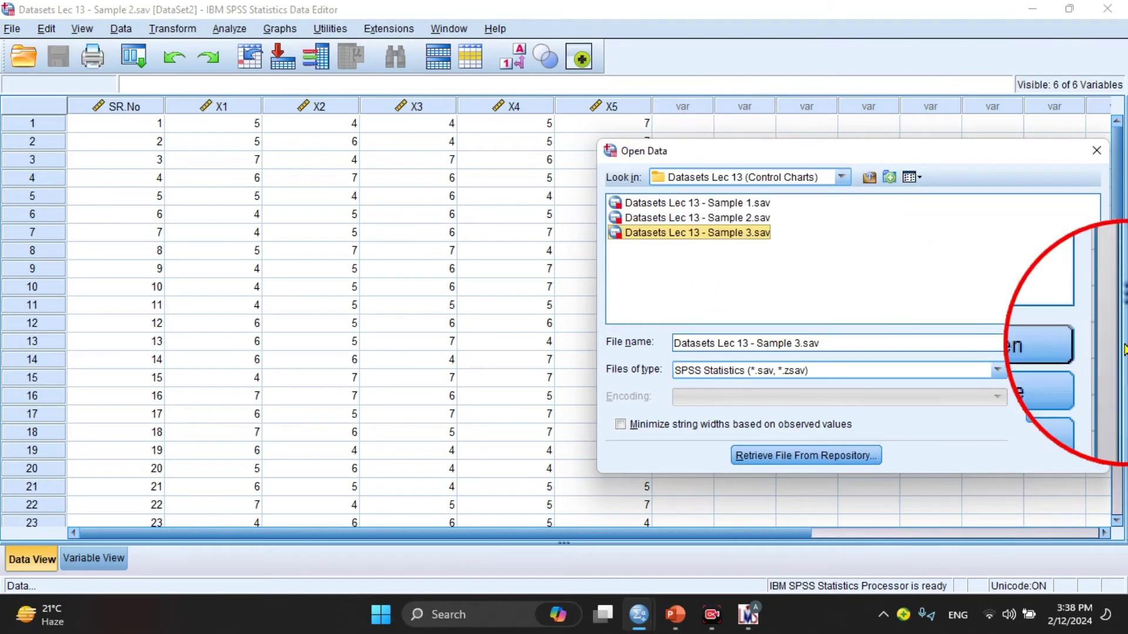
left_click(1046, 350)
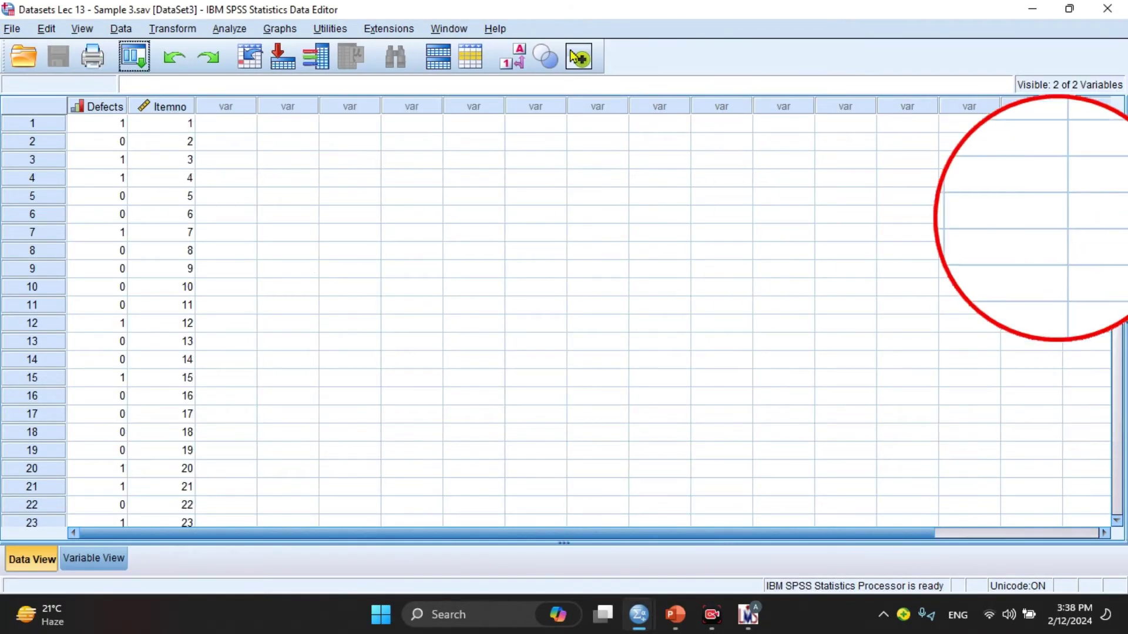
Return to the Sample 1 dataset and start defining an X-bar, R, s control chart with cases as subgroups.
left_click(1032, 10)
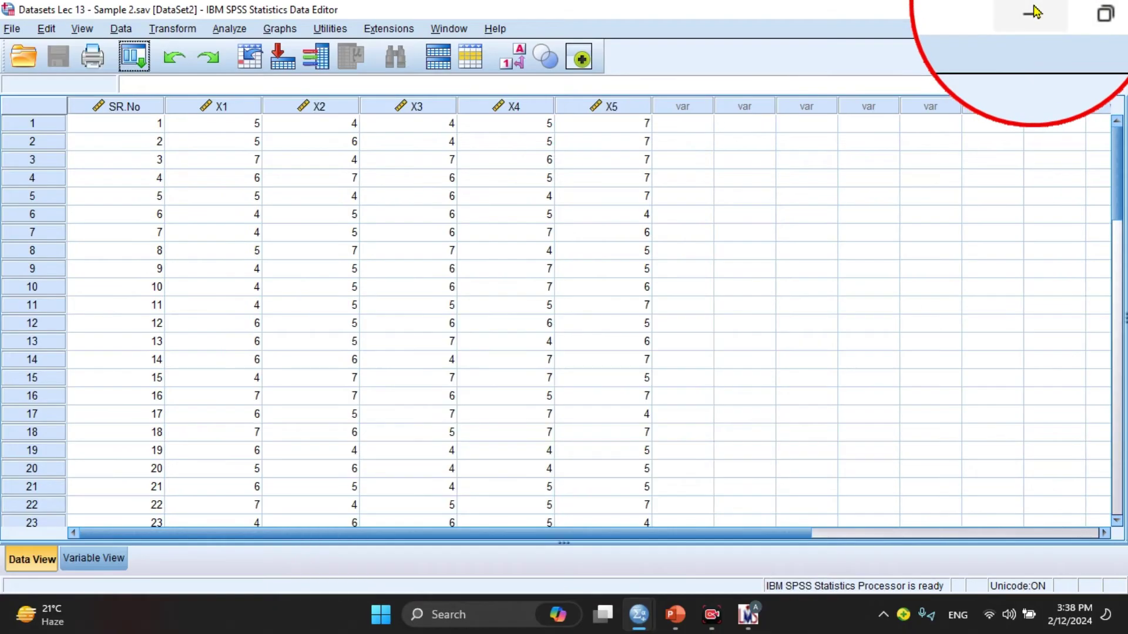
left_click(1034, 12)
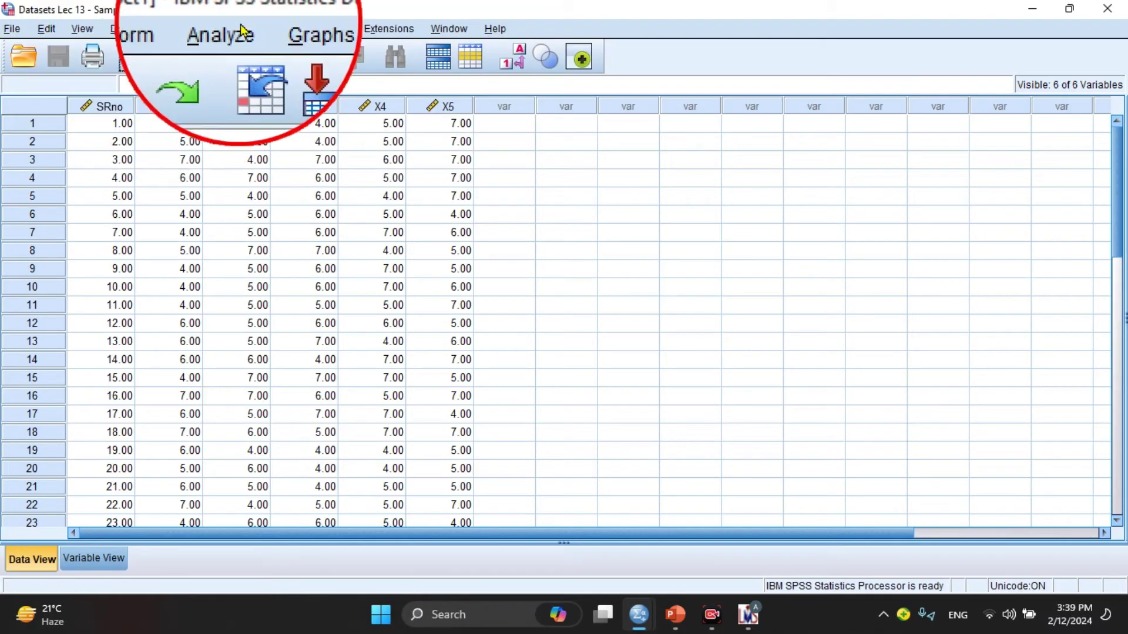
left_click(229, 29)
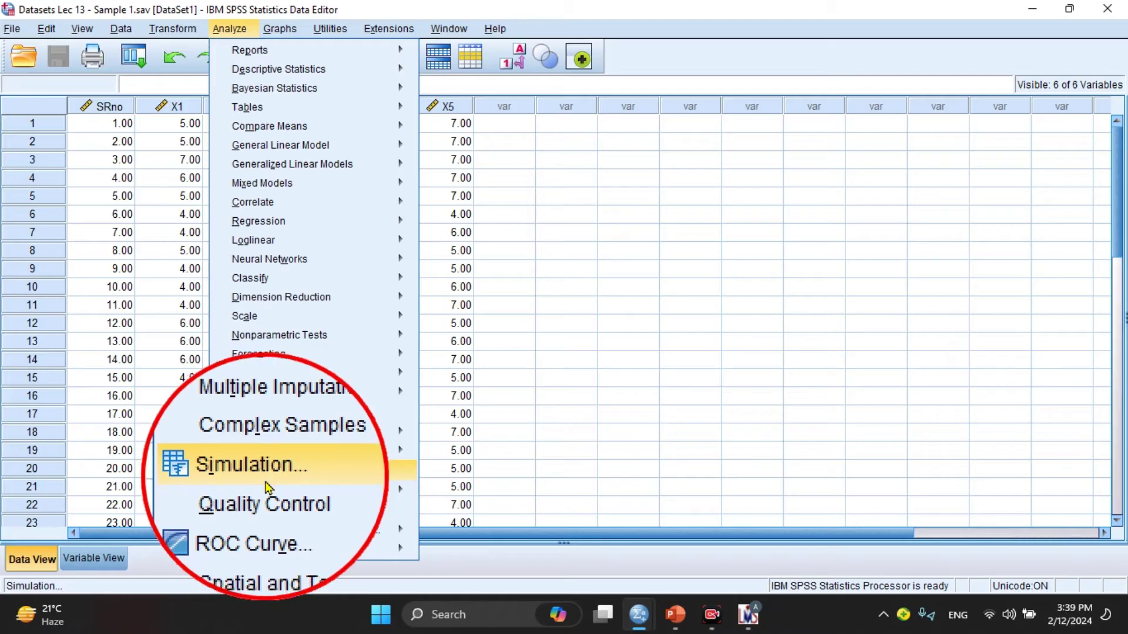
mouse_move(275, 493)
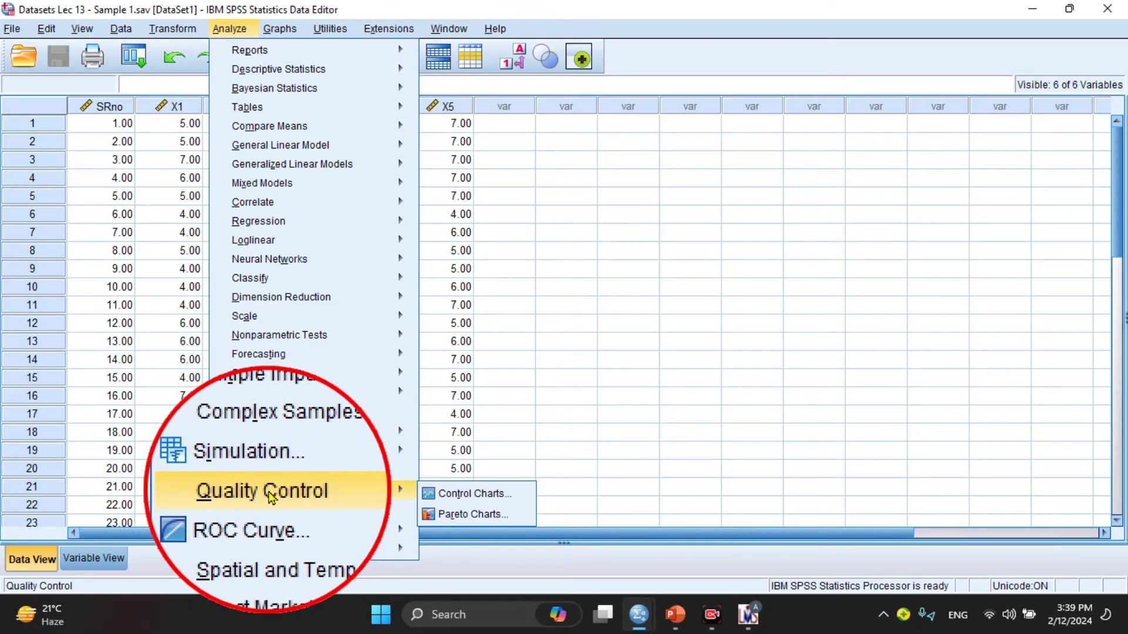
left_click(467, 494)
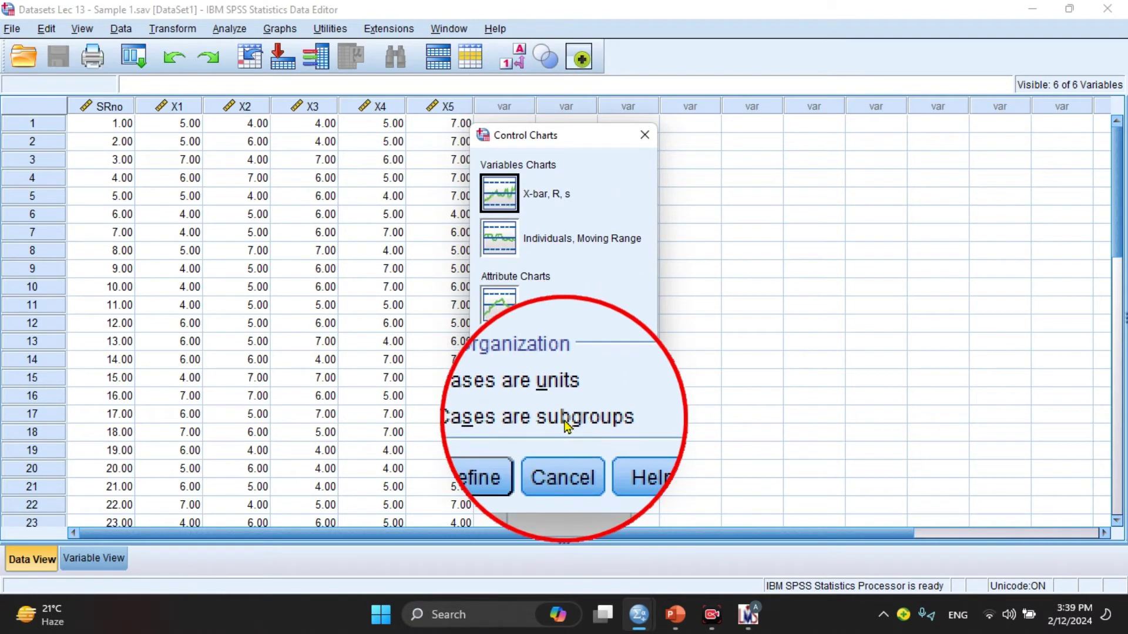
left_click(536, 418)
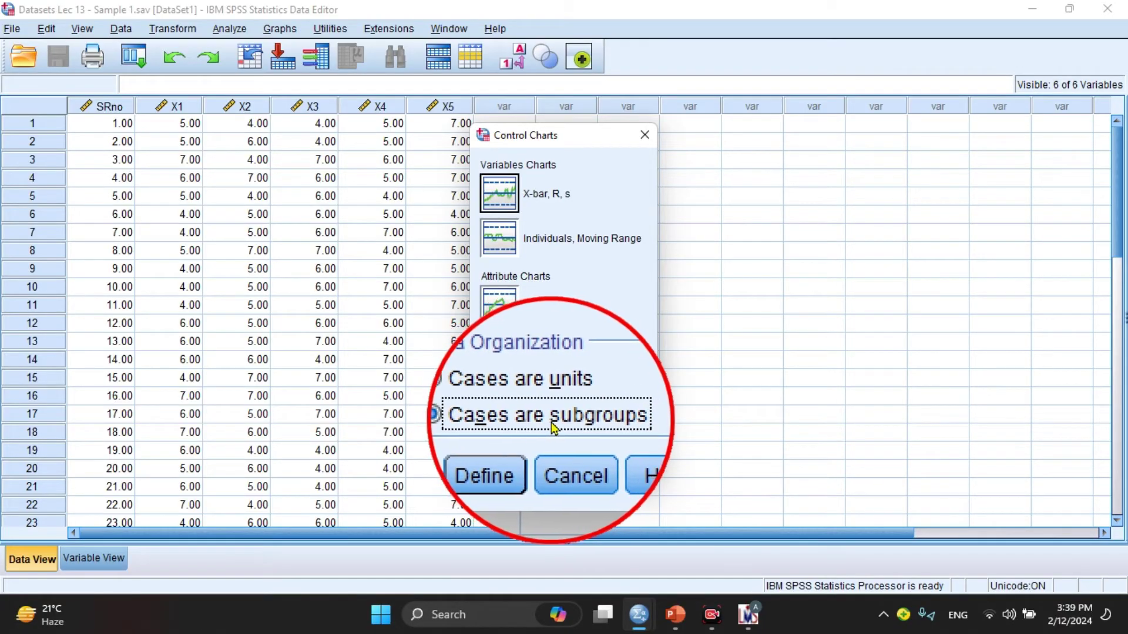
left_click(510, 464)
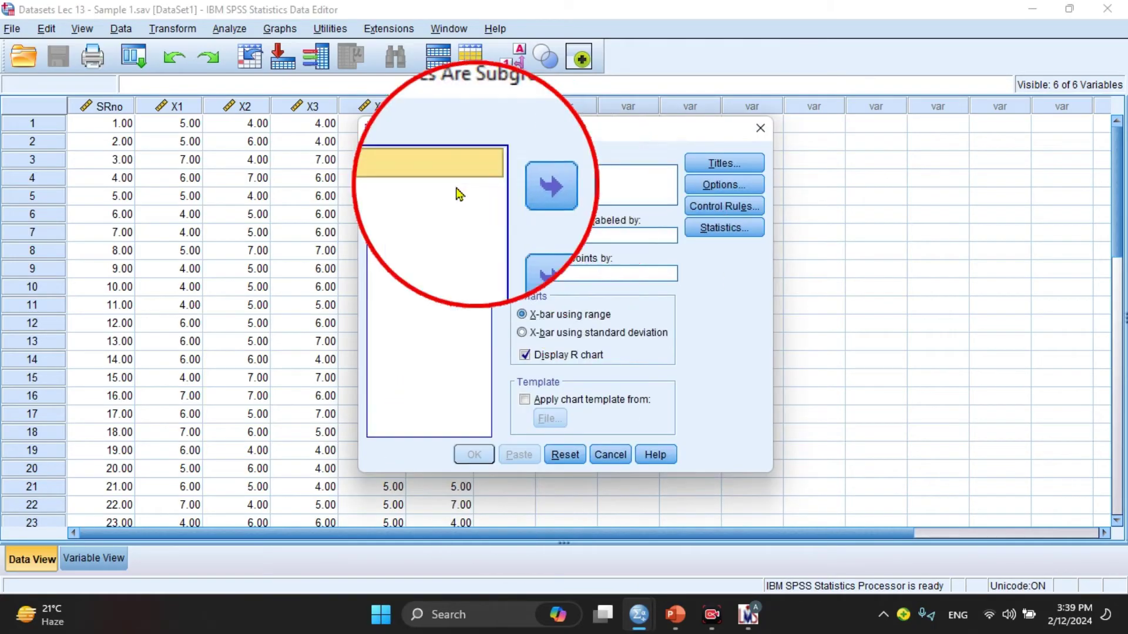
Add the variables X1, X2, X3, X4 and X5 as the samples of the X-bar, R, s chart.
left_click(439, 193)
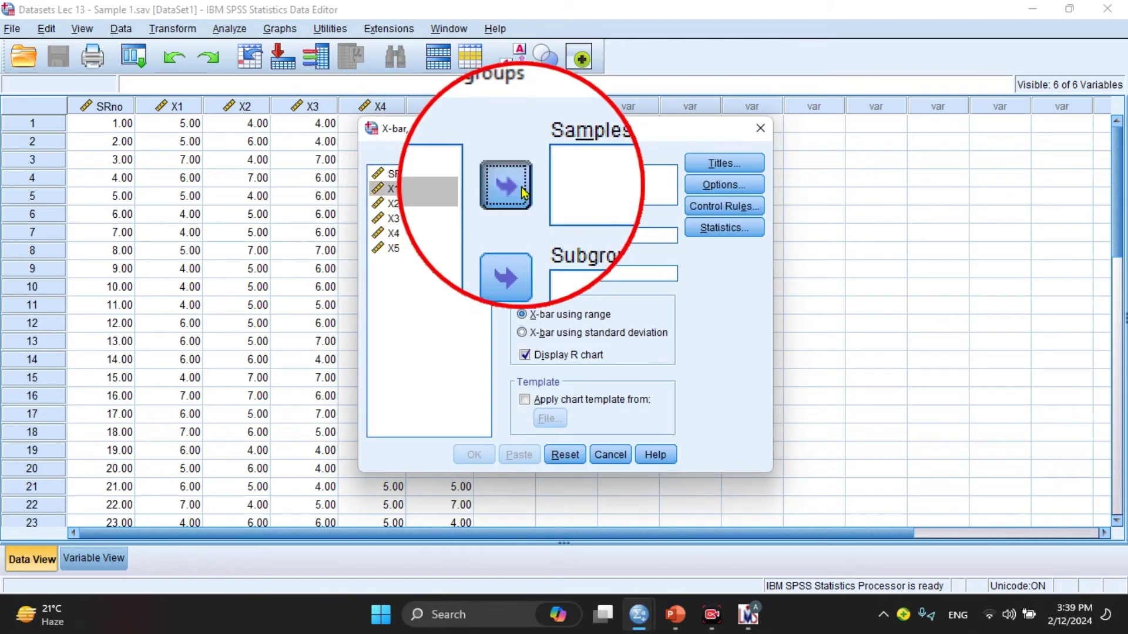
left_click(515, 185)
left_click(411, 203)
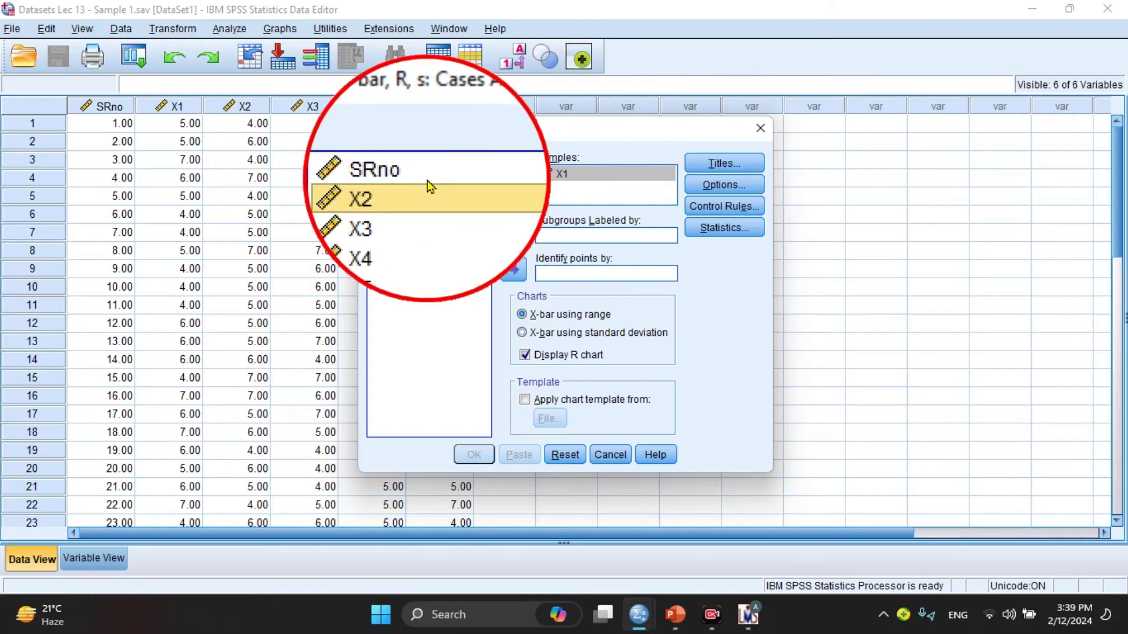
left_click(506, 199)
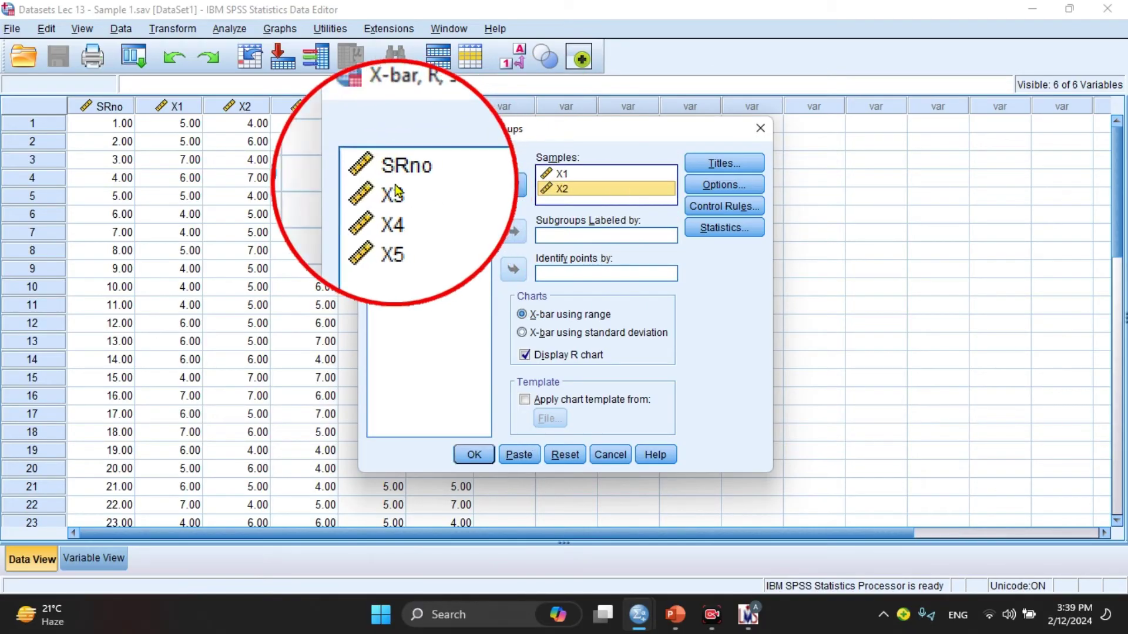
left_click(391, 188)
left_click(513, 196)
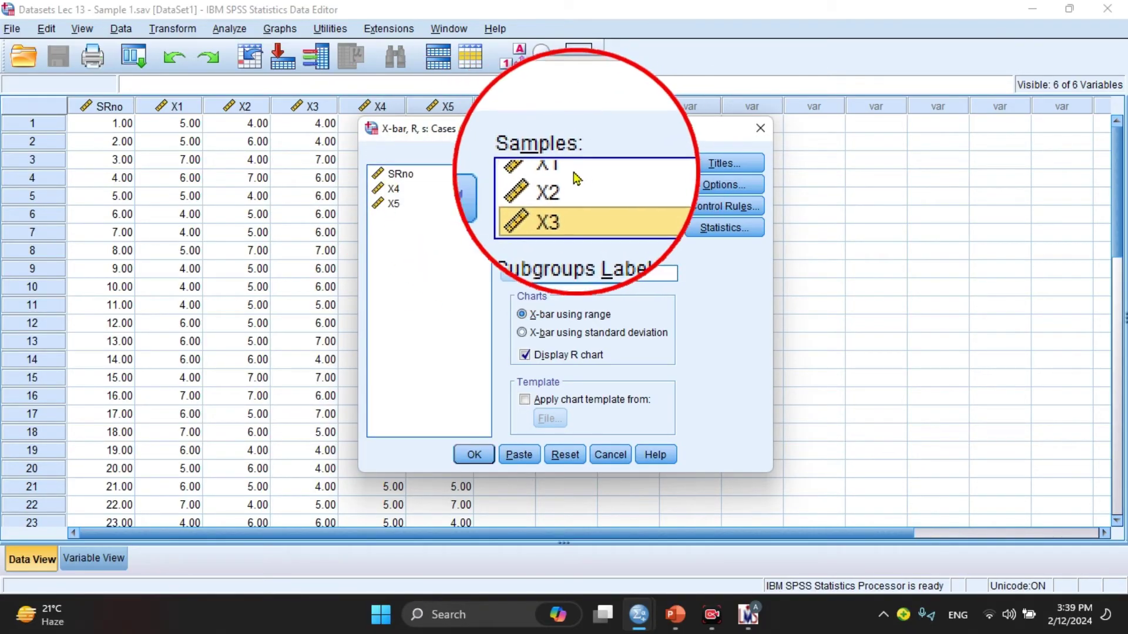
left_click(391, 188)
left_click(510, 201)
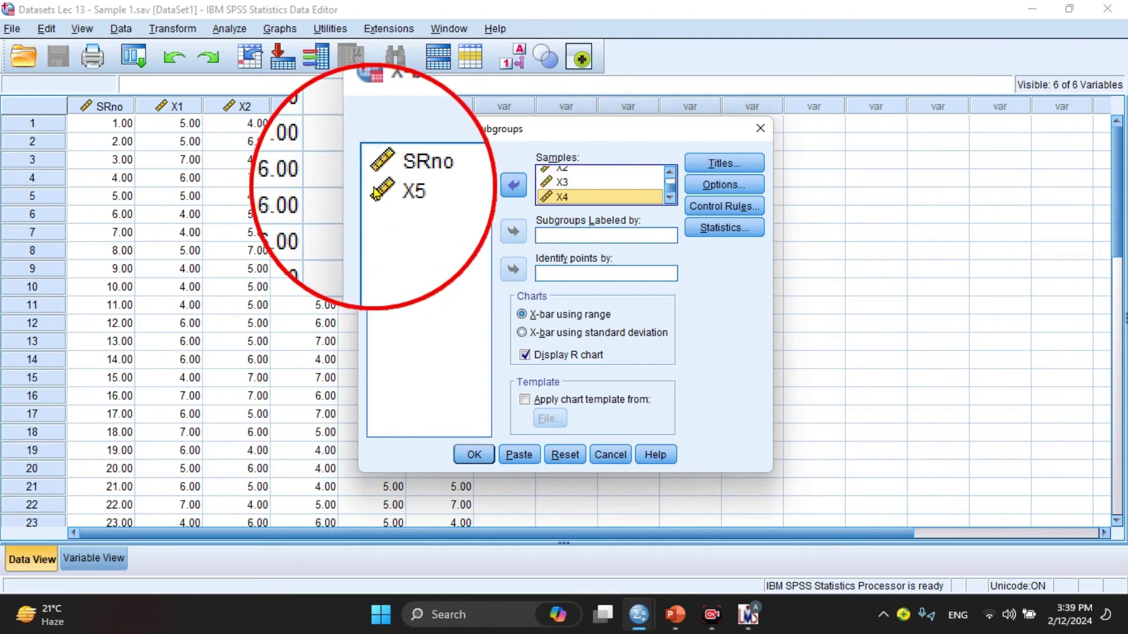
left_click(390, 188)
left_click(513, 195)
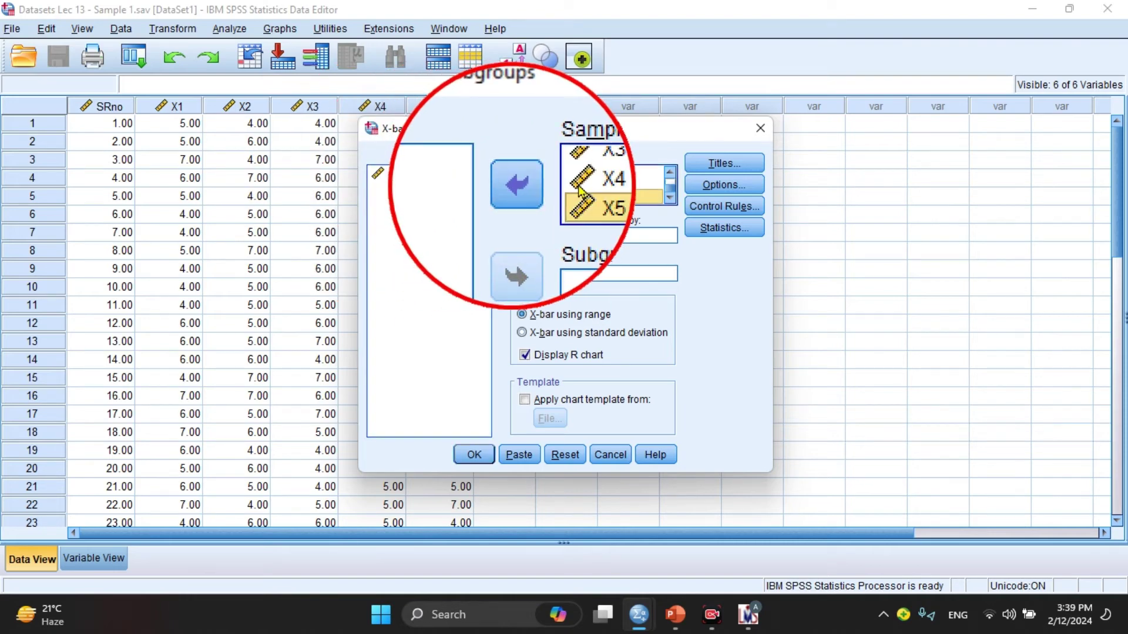
Accept the chart options as they are and select all control rules for the X-bar, R, s chart.
left_click(725, 184)
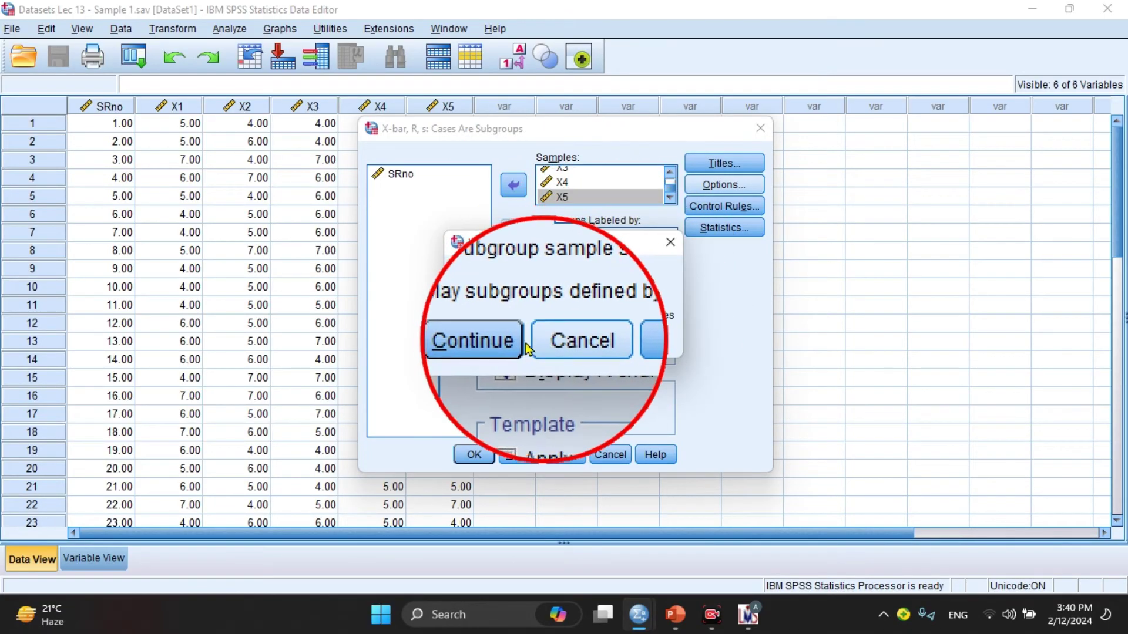
left_click(506, 341)
left_click(741, 211)
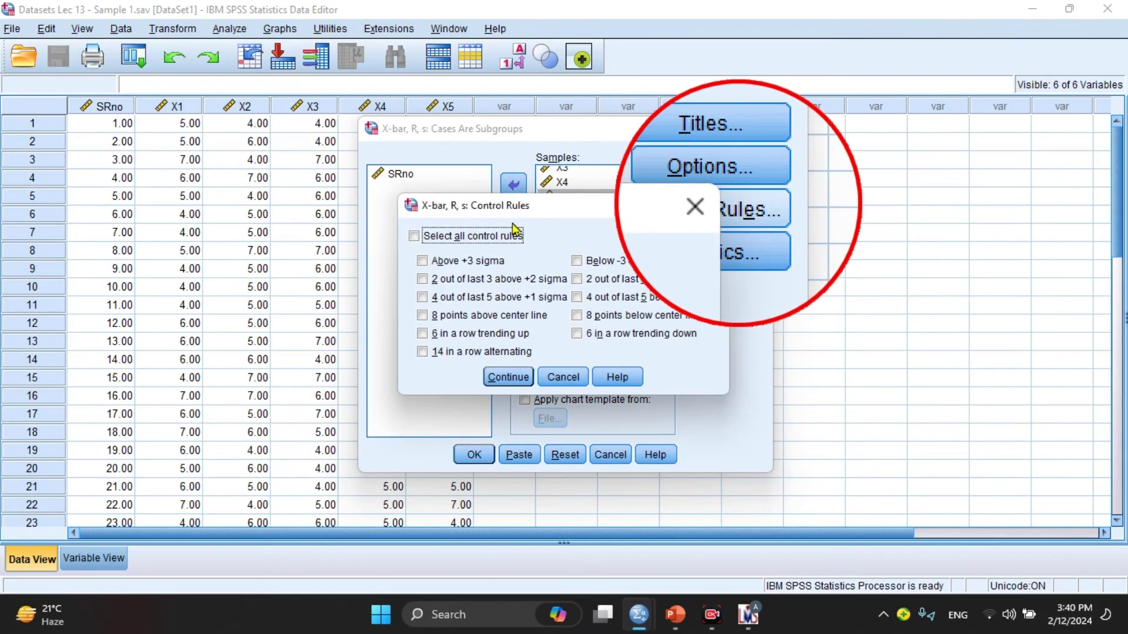
left_click(417, 243)
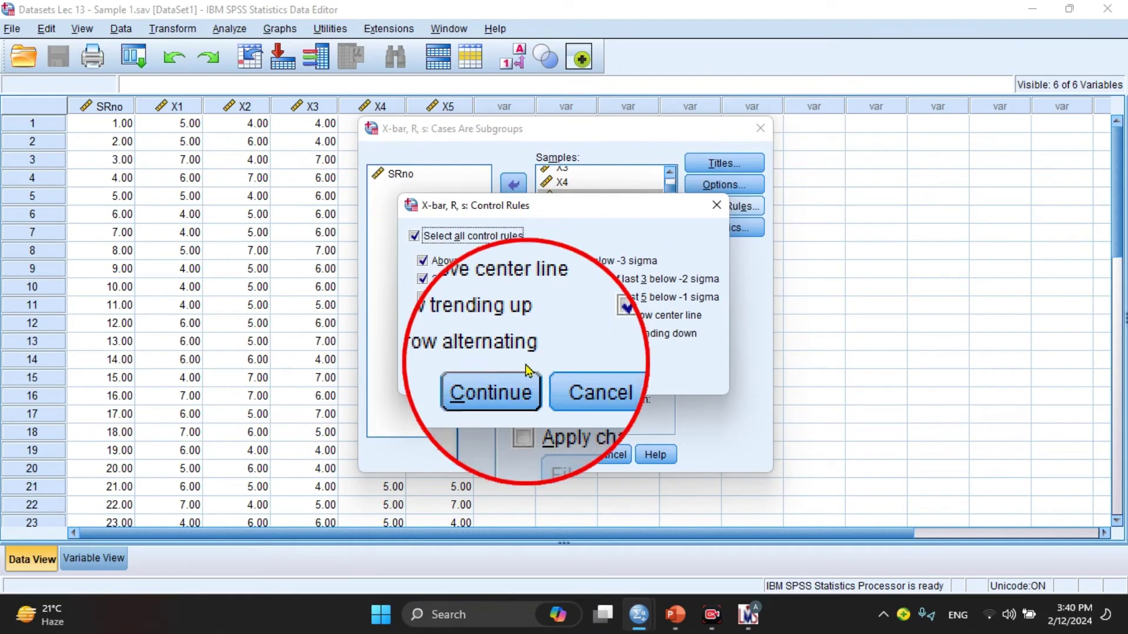
left_click(504, 383)
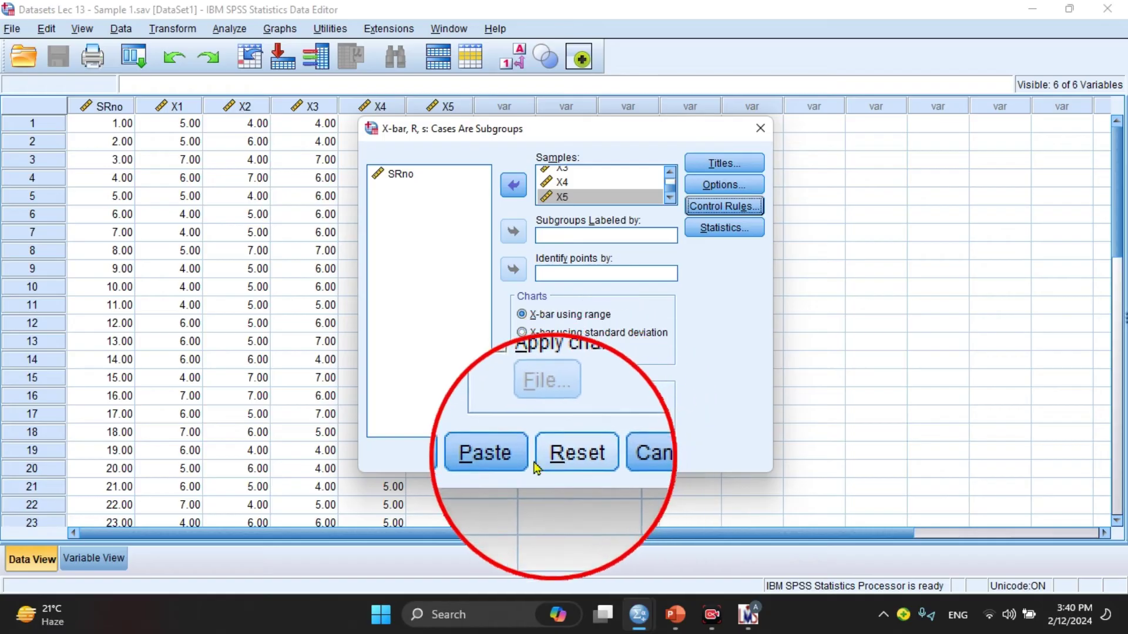
Generate the control charts and view the X-bar chart in the maximized output window.
left_click(476, 455)
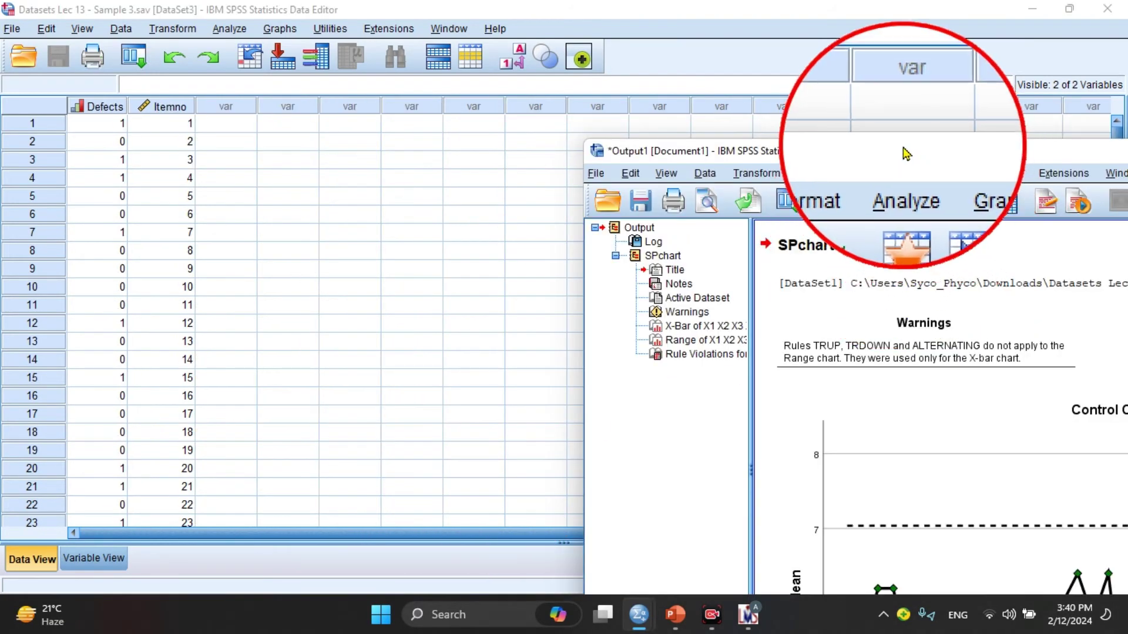
double_click(905, 151)
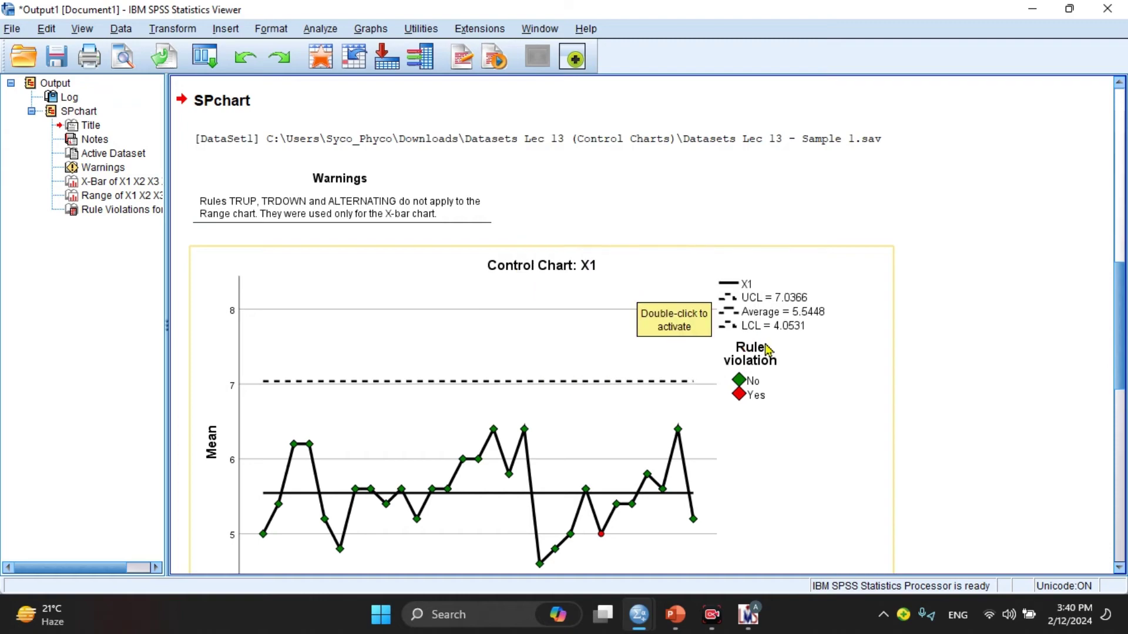
left_click_drag(1120, 303, 1120, 323)
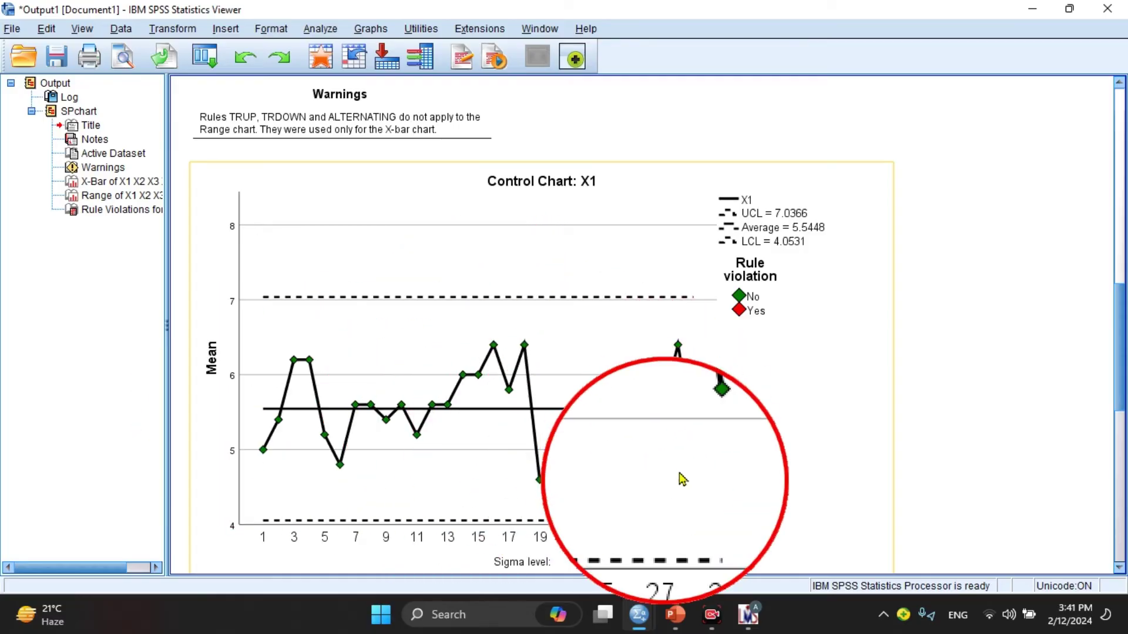
Examine the X-bar chart, the Range chart and the remaining control chart output for Sample 1.
left_click_drag(1123, 298, 1123, 339)
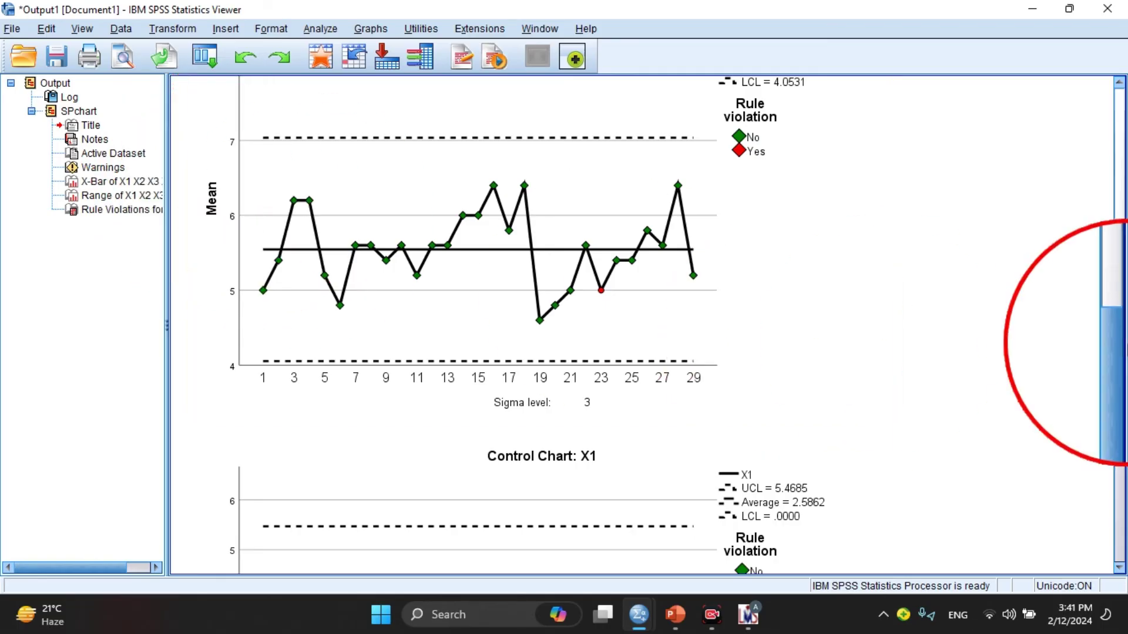
left_click_drag(1119, 352, 1119, 429)
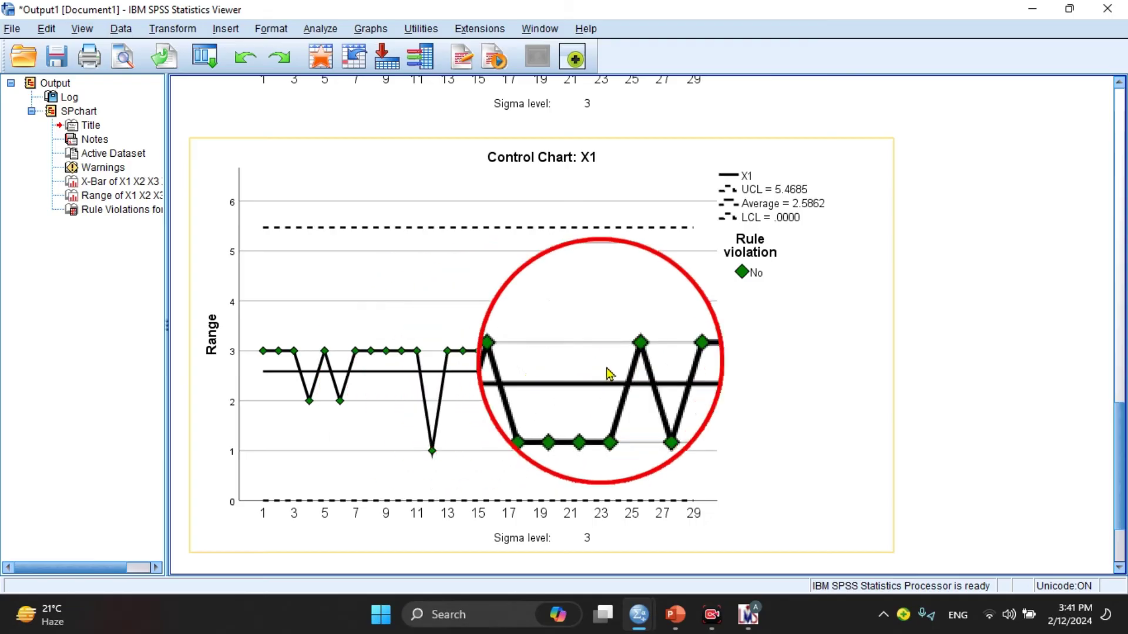
left_click_drag(1119, 335, 1118, 436)
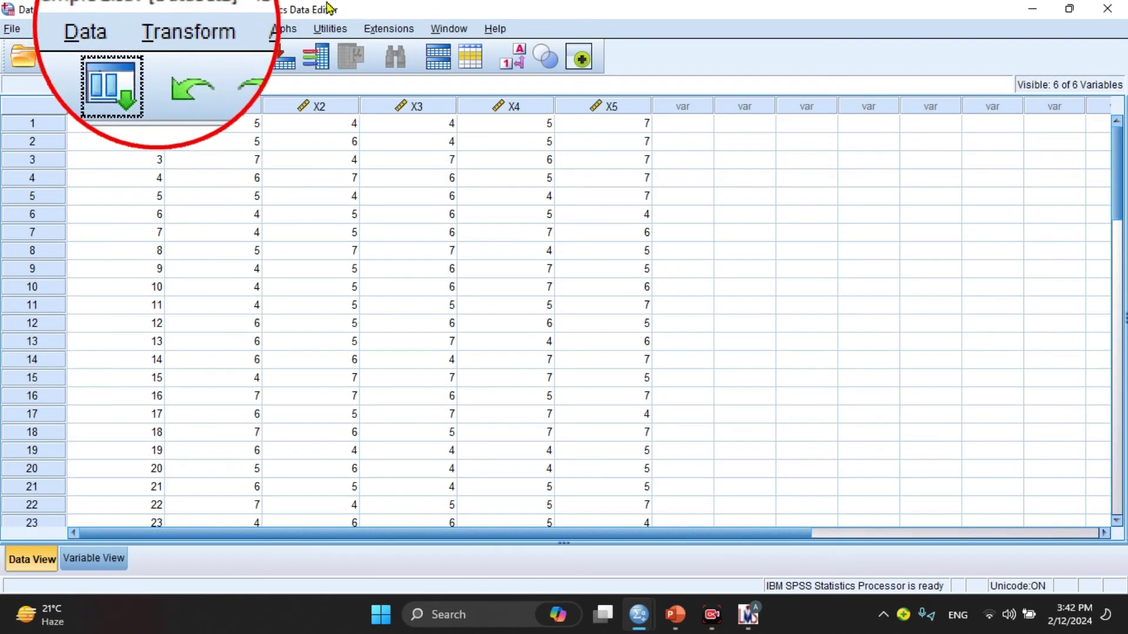
In the Sample 2 dataset, start defining an X-bar, R, s control chart with cases as subgroups.
left_click(248, 36)
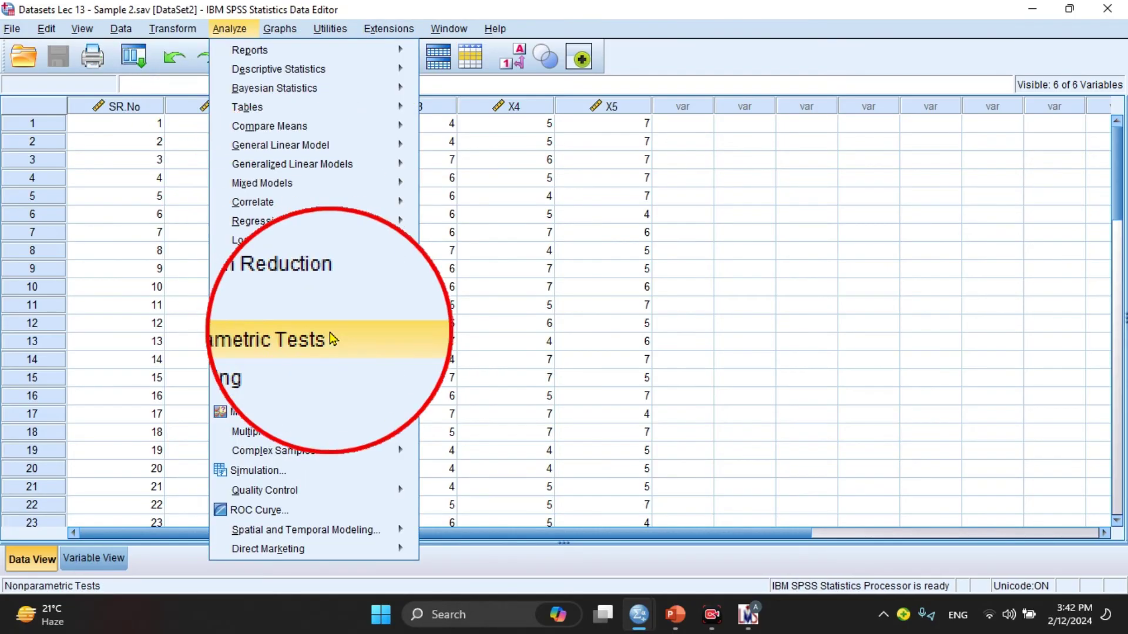
mouse_move(126, 29)
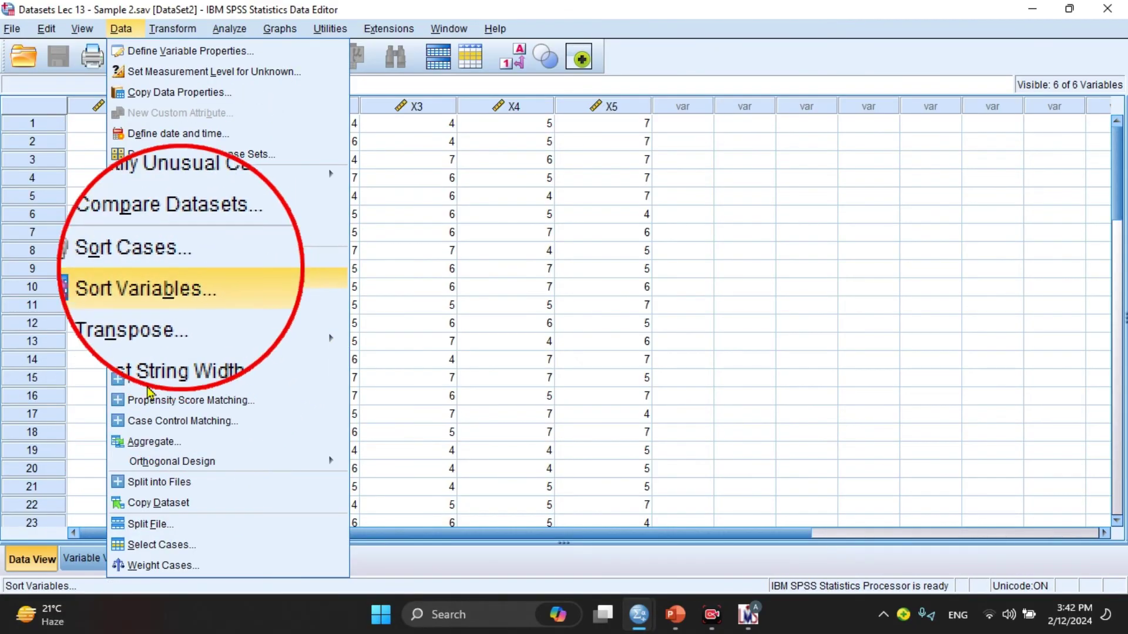
mouse_move(229, 29)
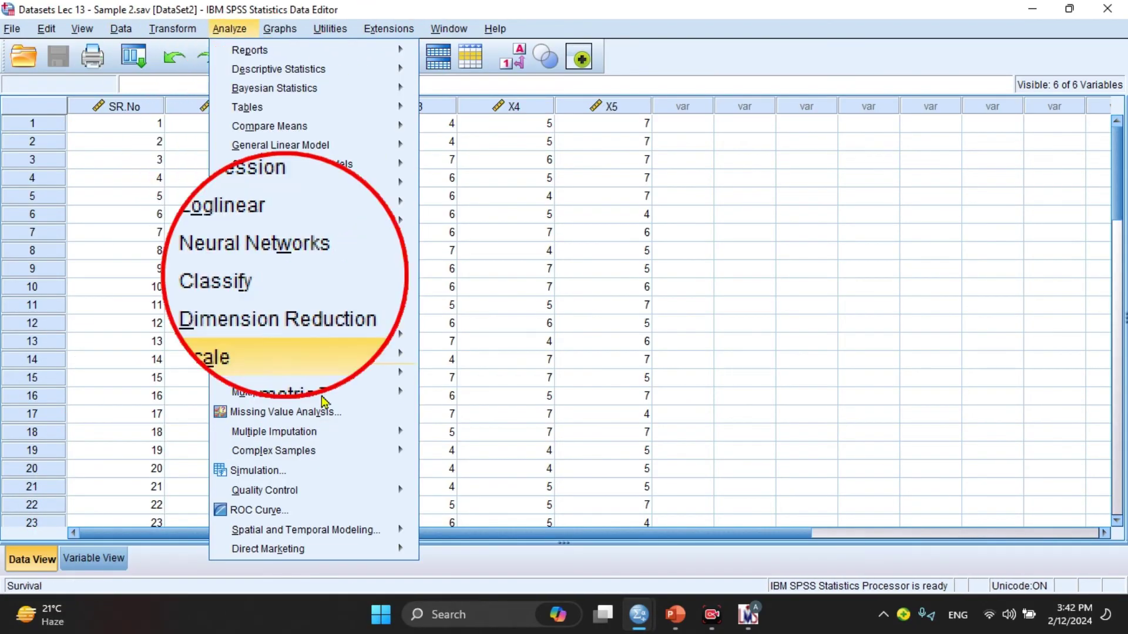
mouse_move(294, 489)
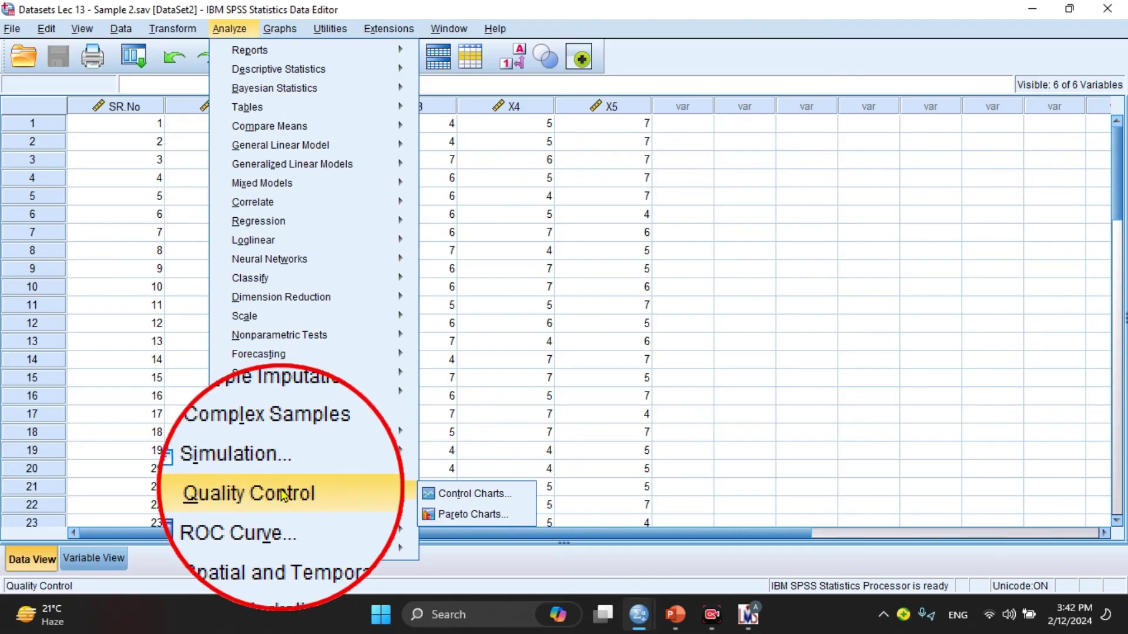
left_click(445, 496)
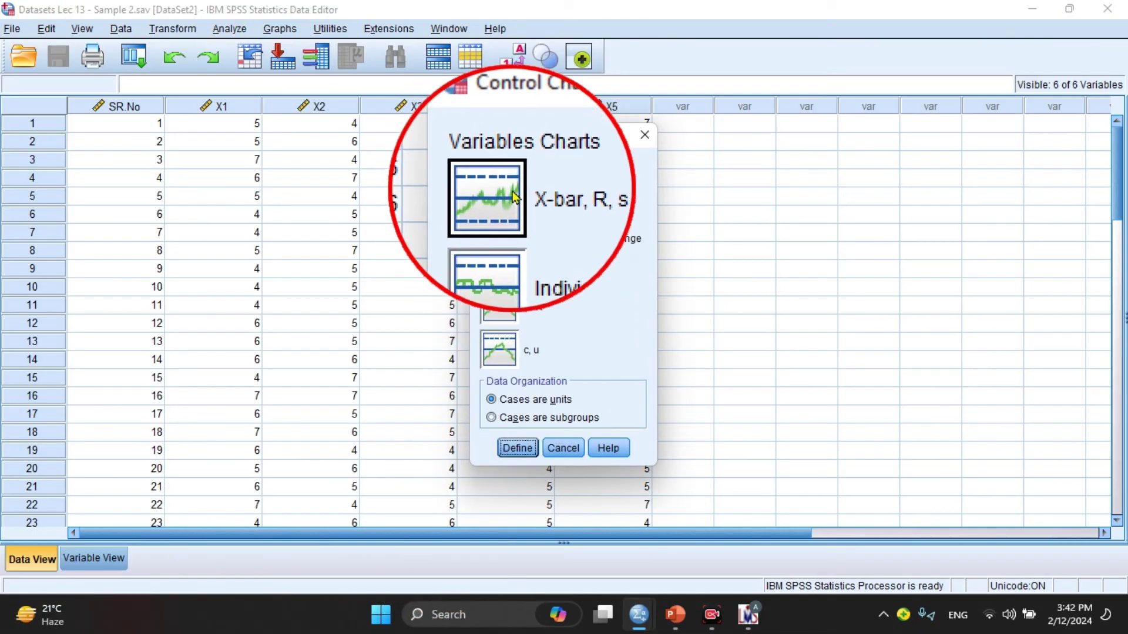
left_click(617, 417)
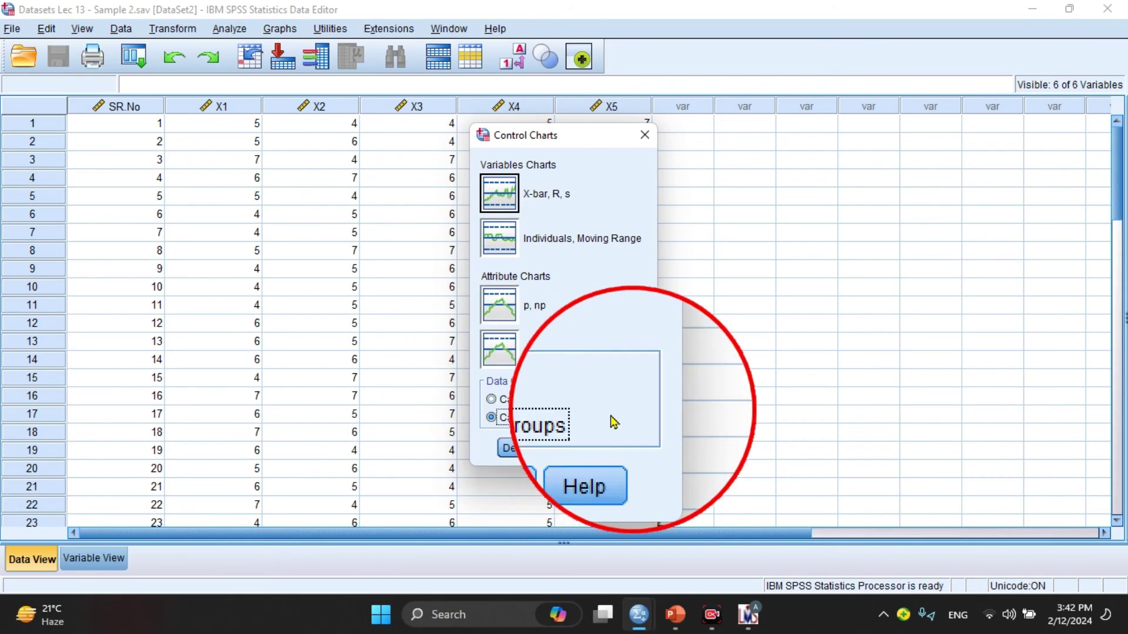
left_click(516, 448)
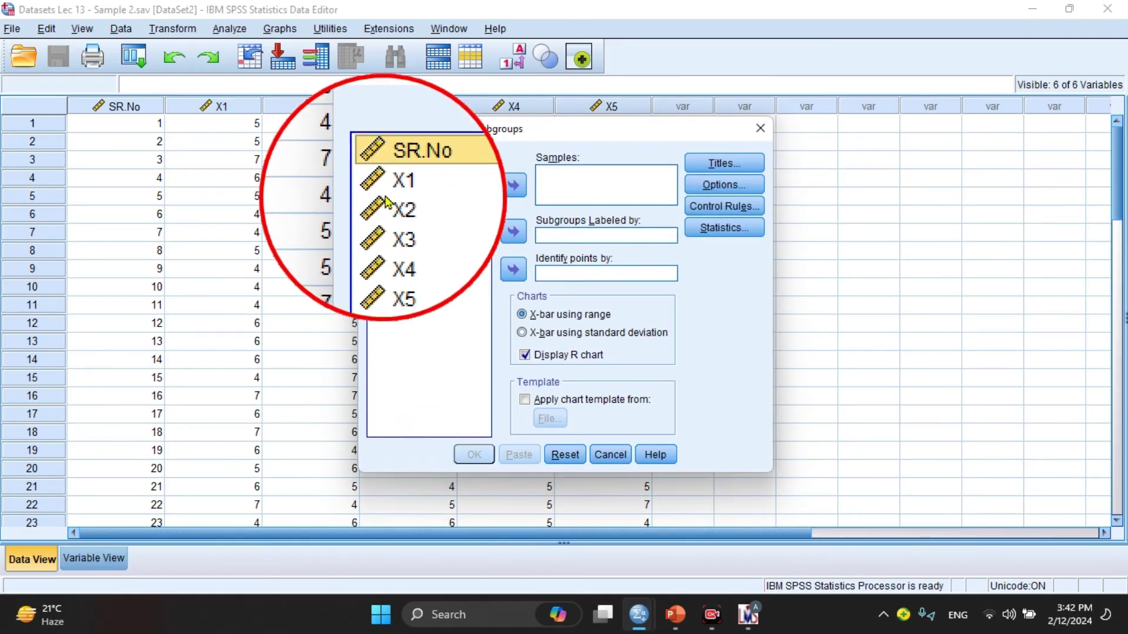
Add X1, X2, X3, X4 and X5 from the Sample 2 dataset as the samples of the control chart.
left_click(389, 191)
left_click(513, 186)
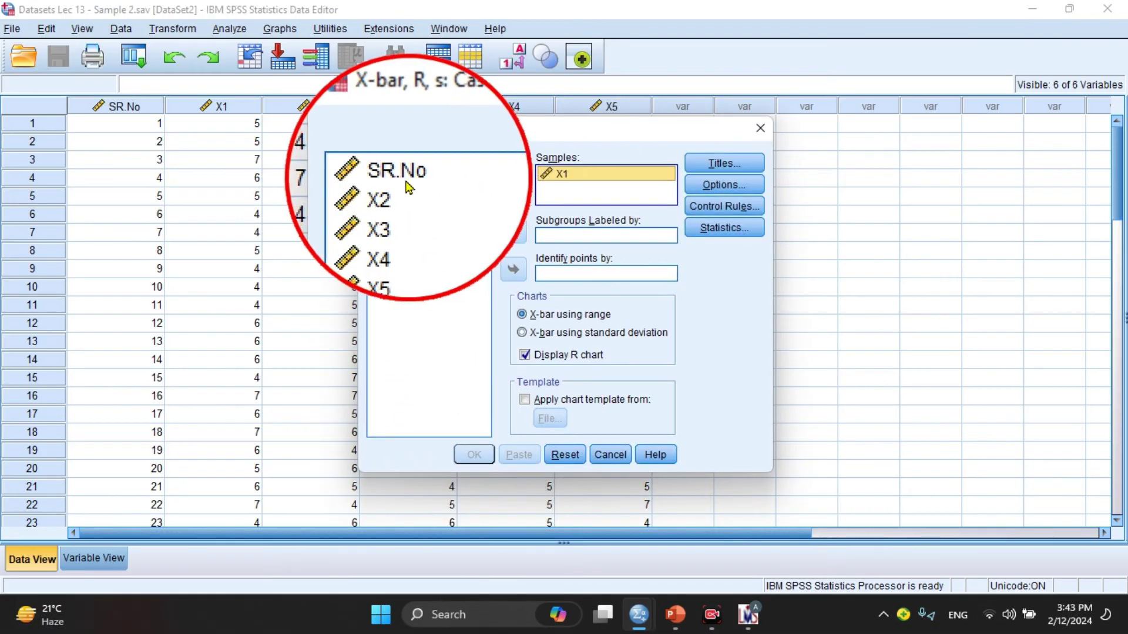
left_click(405, 193)
left_click(514, 186)
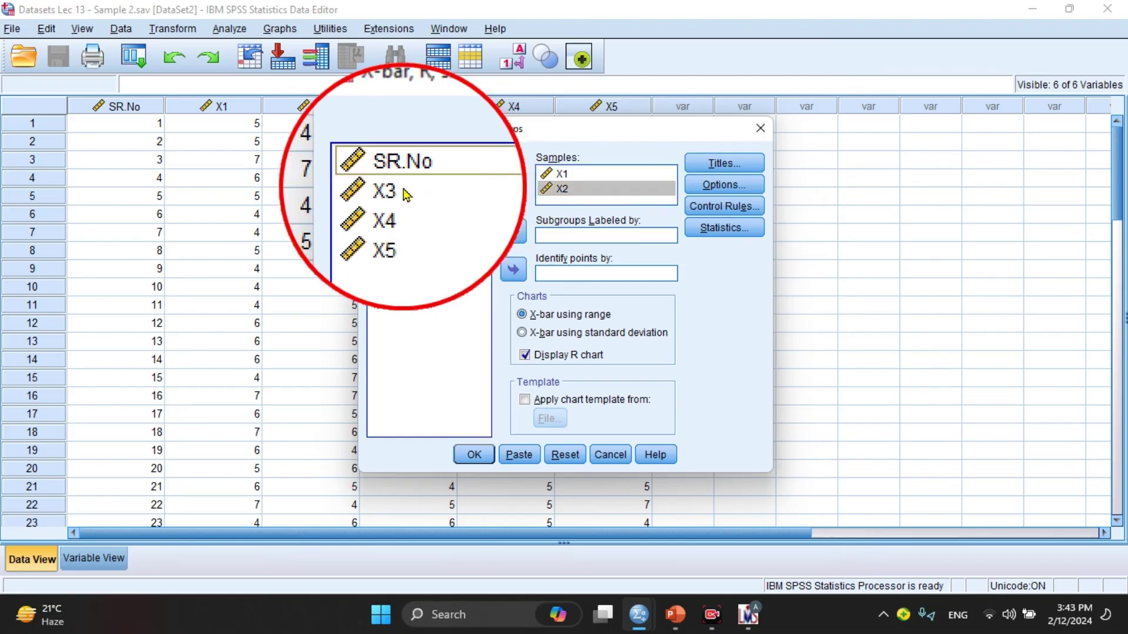
left_click(403, 190)
left_click(513, 185)
left_click(400, 189)
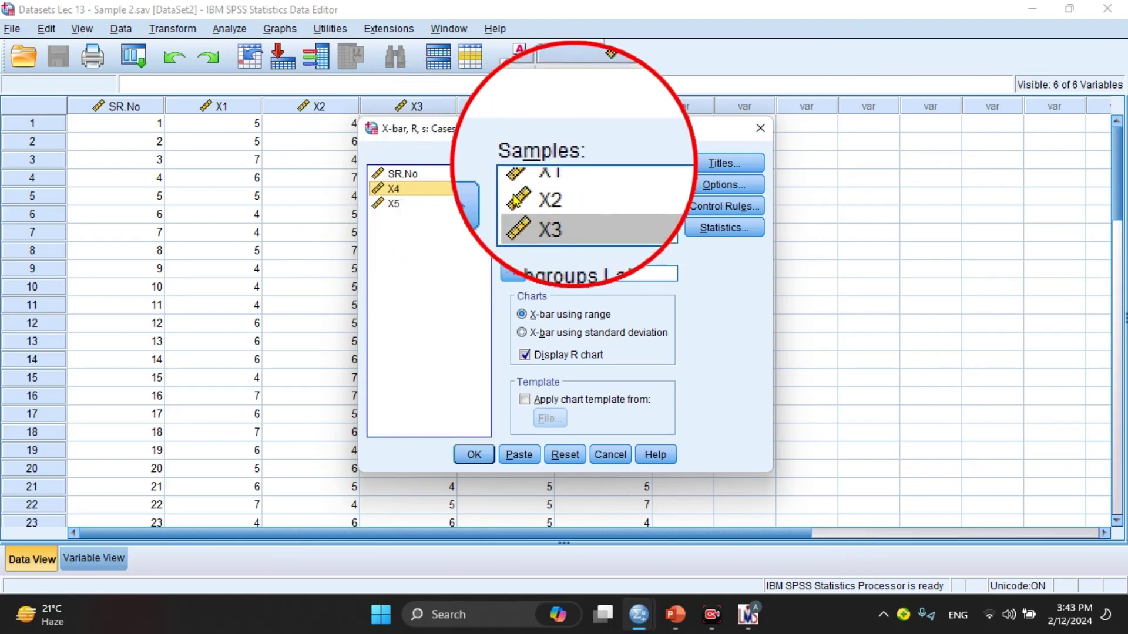
left_click(511, 188)
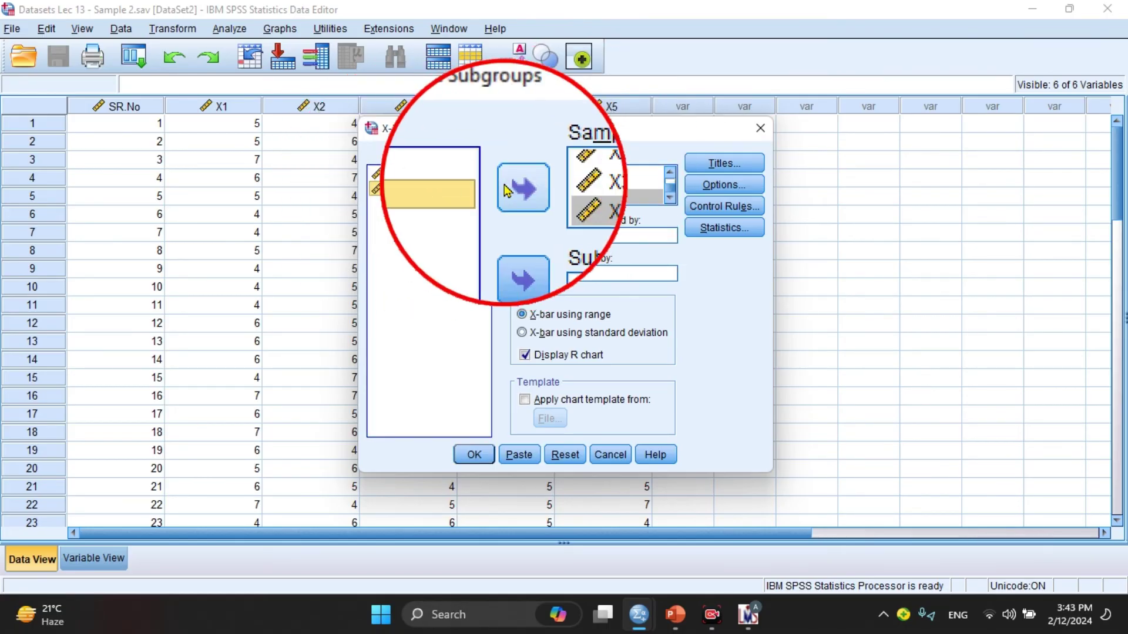
left_click(506, 189)
Keep the chart options as they are and select all control rules for the Sample 2 X-bar, R, s chart.
left_click(720, 185)
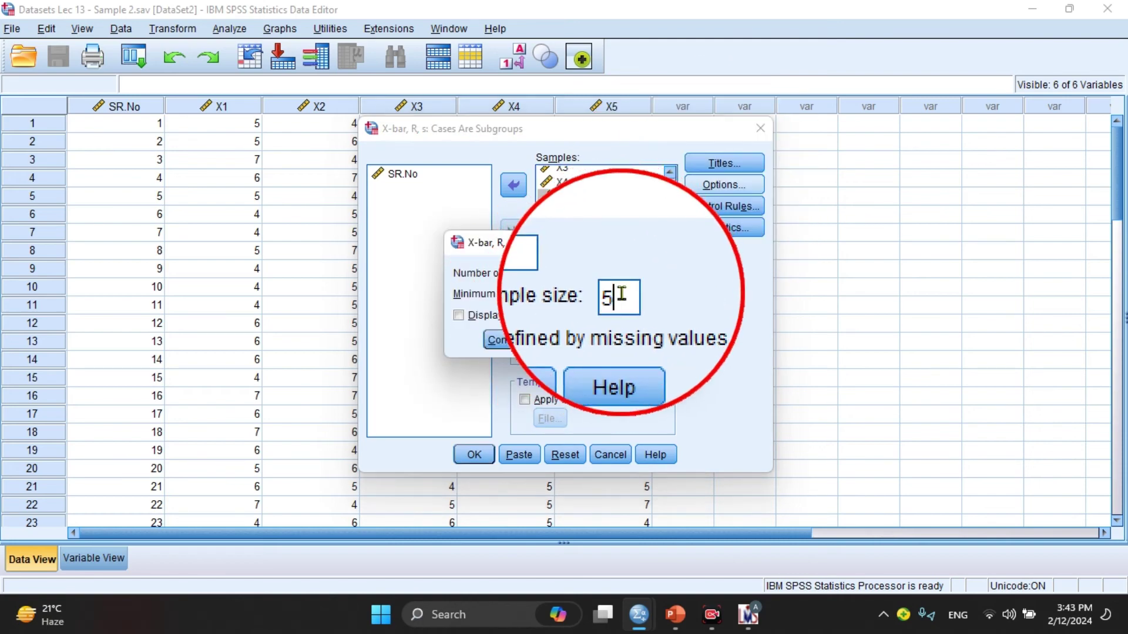
left_click(504, 339)
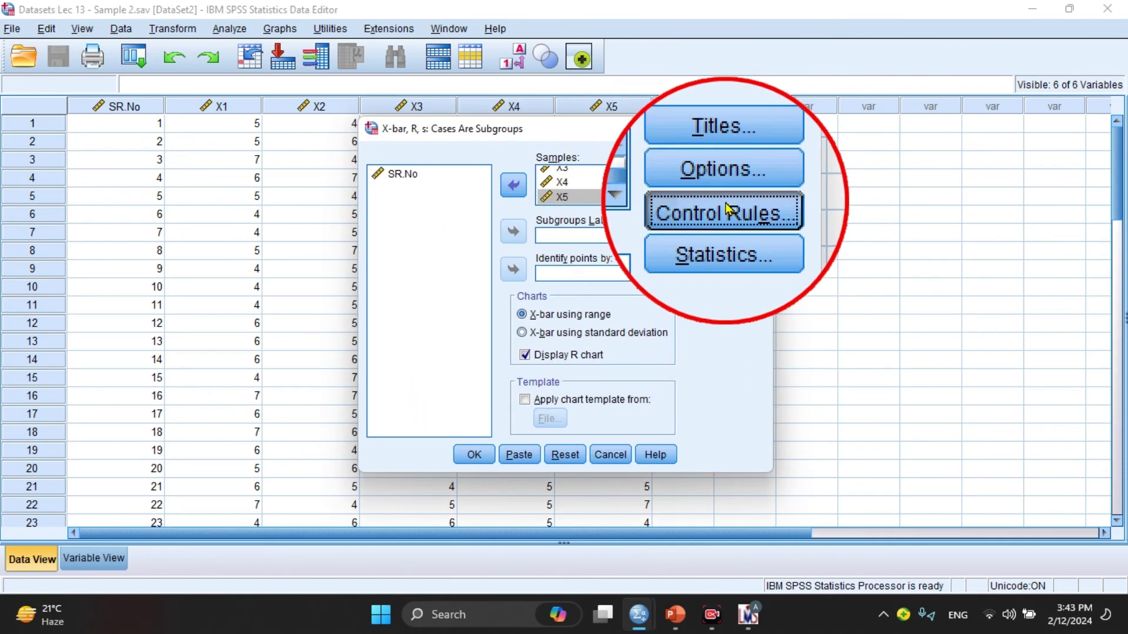
left_click(725, 207)
left_click(415, 236)
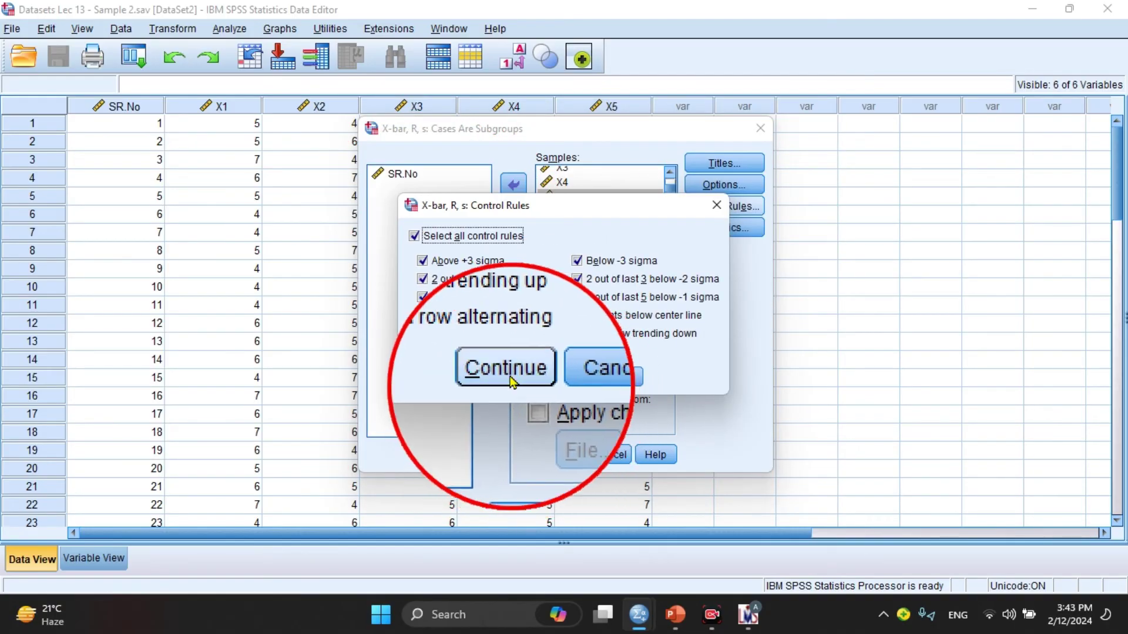
left_click(507, 367)
Generate the Sample 2 control charts and view the X-bar chart in the output.
left_click(464, 462)
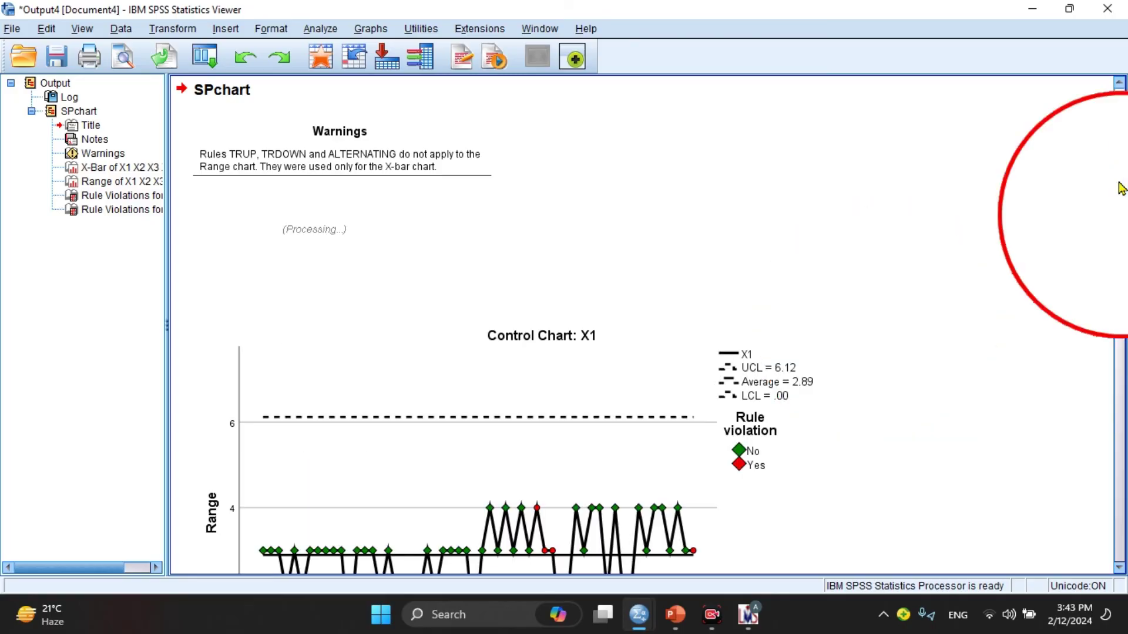
scroll(1119, 115, "down", 3)
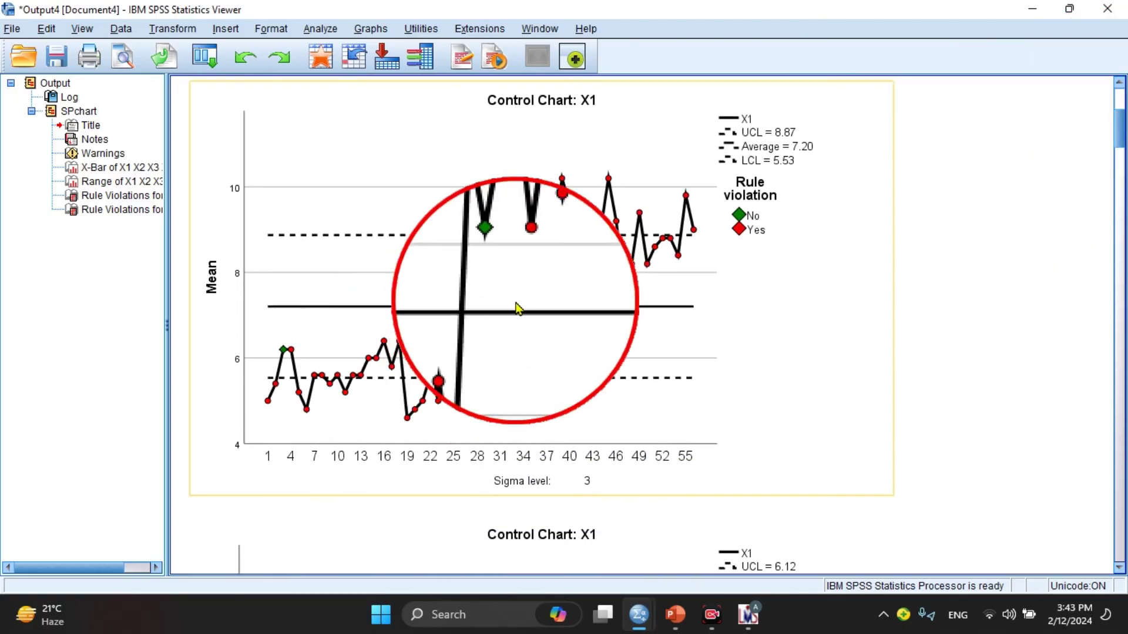
left_click(686, 544)
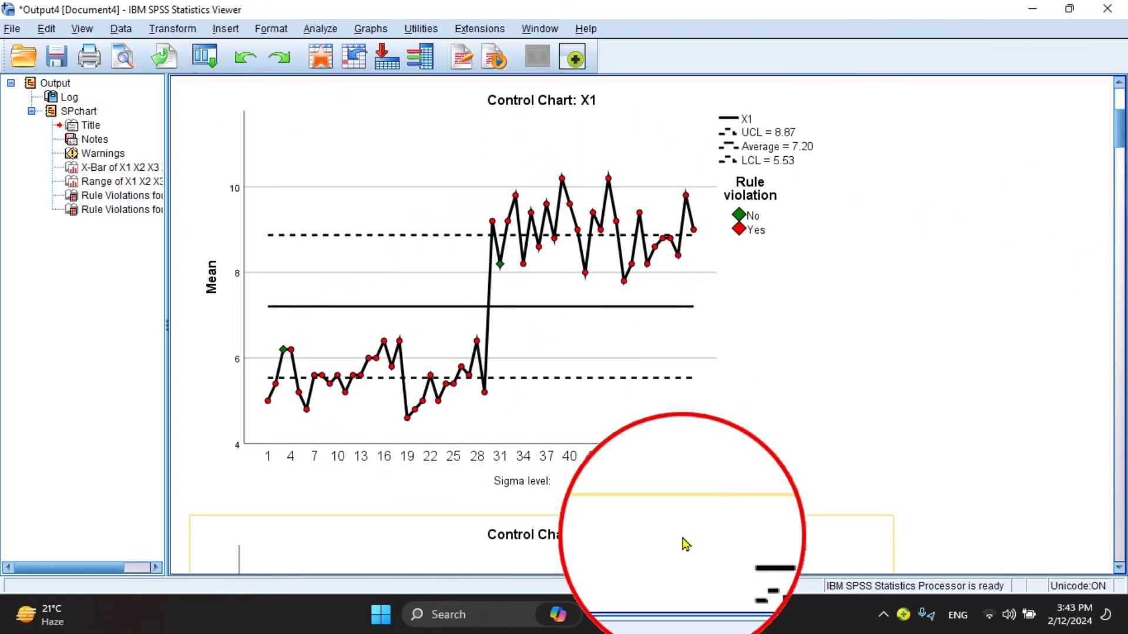
Switch to the PowerPoint lecture to compare the common cause, special cause and downward pattern charts on slide 11, and return to the SPSS output.
left_click(676, 615)
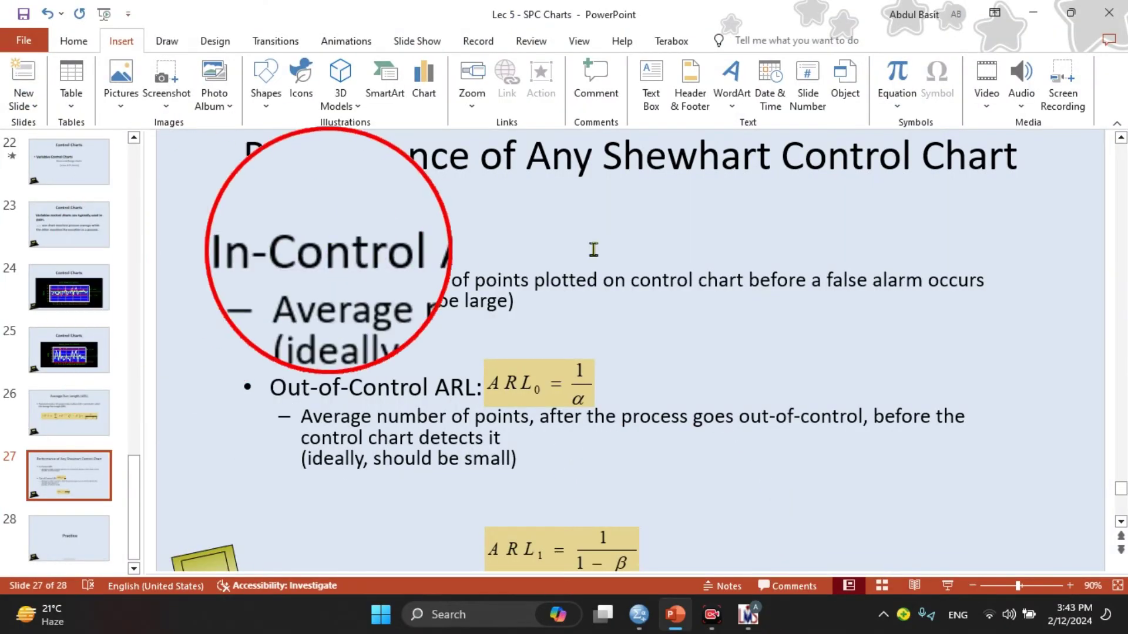
left_click_drag(1121, 488, 1120, 290)
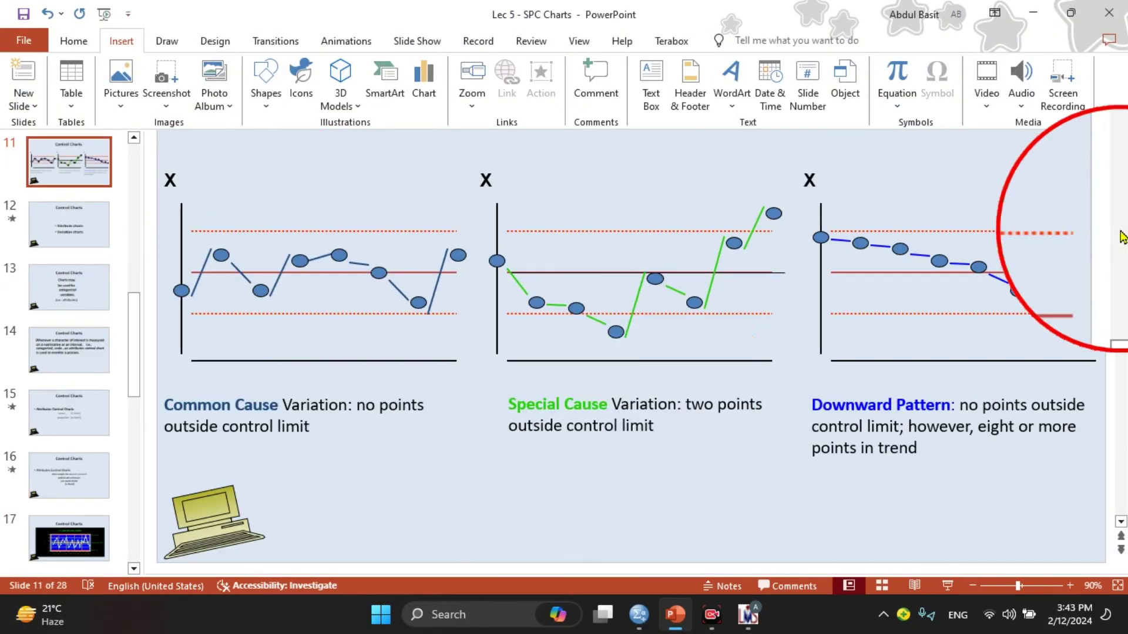
left_click(1096, 8)
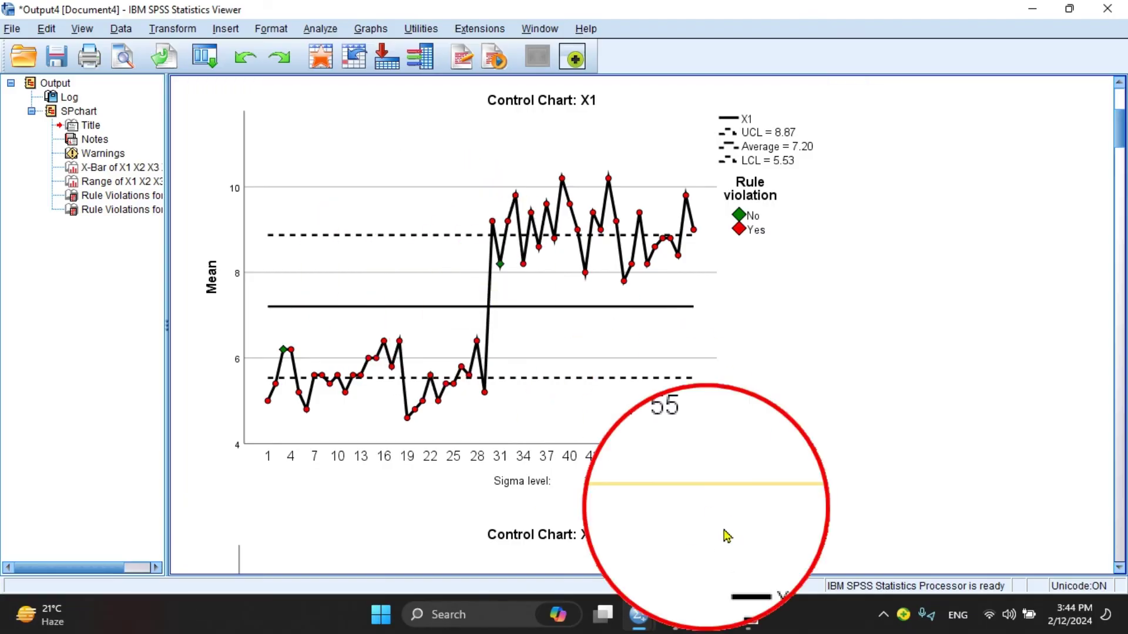
mouse_move(676, 614)
left_click(703, 558)
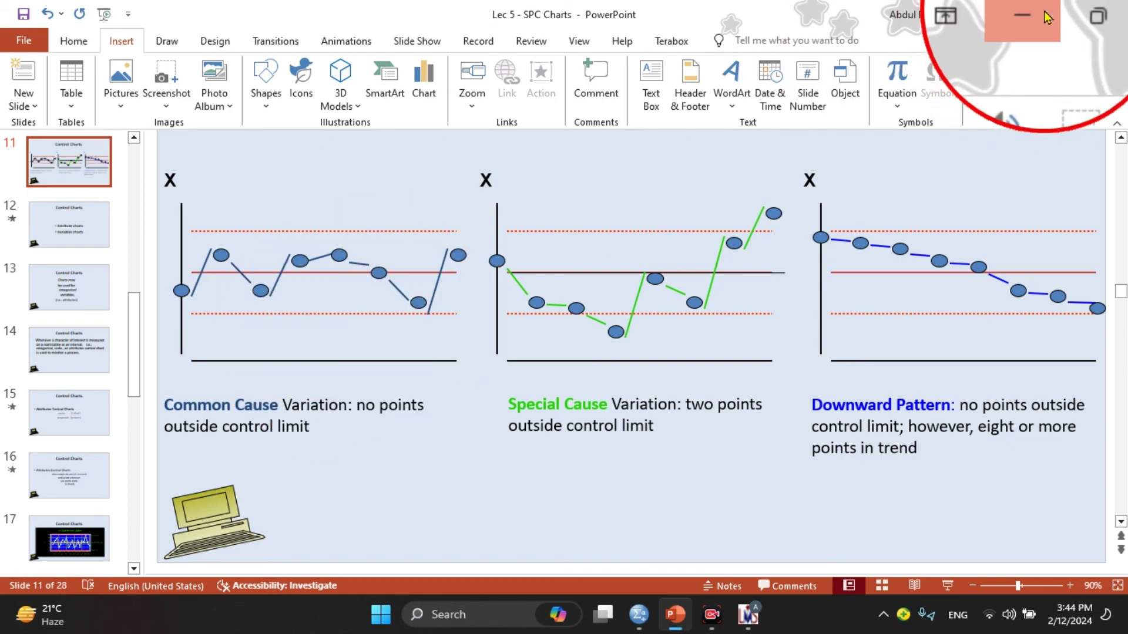
left_click(1032, 11)
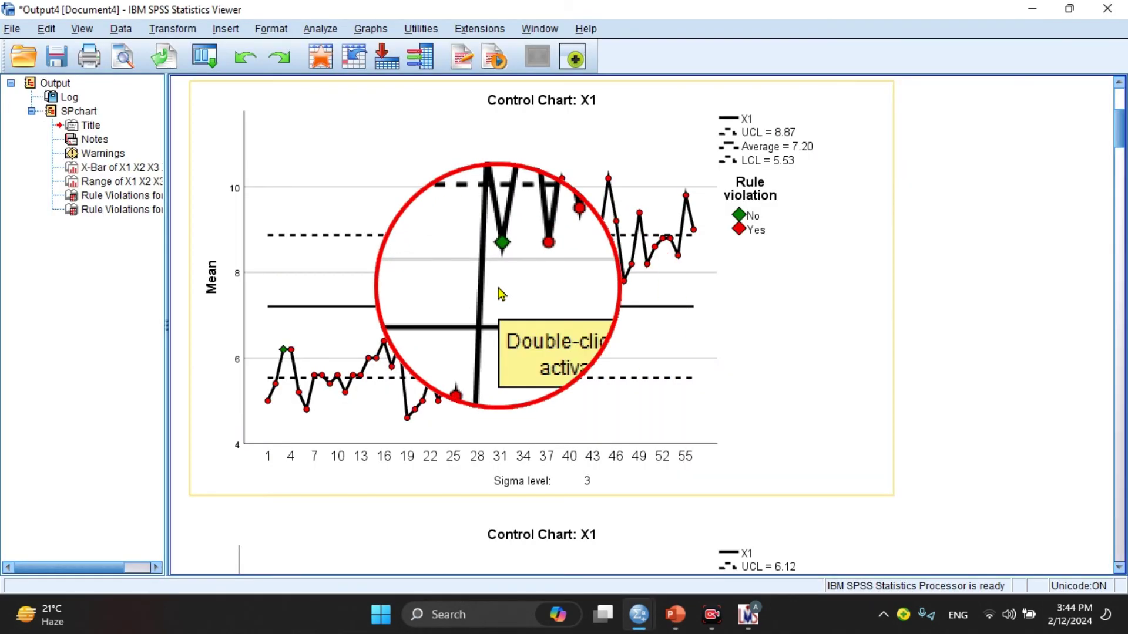
Examine the Range chart of the Sample 2 output, including its control limits and rule violations.
scroll(1119, 150, "down", 3)
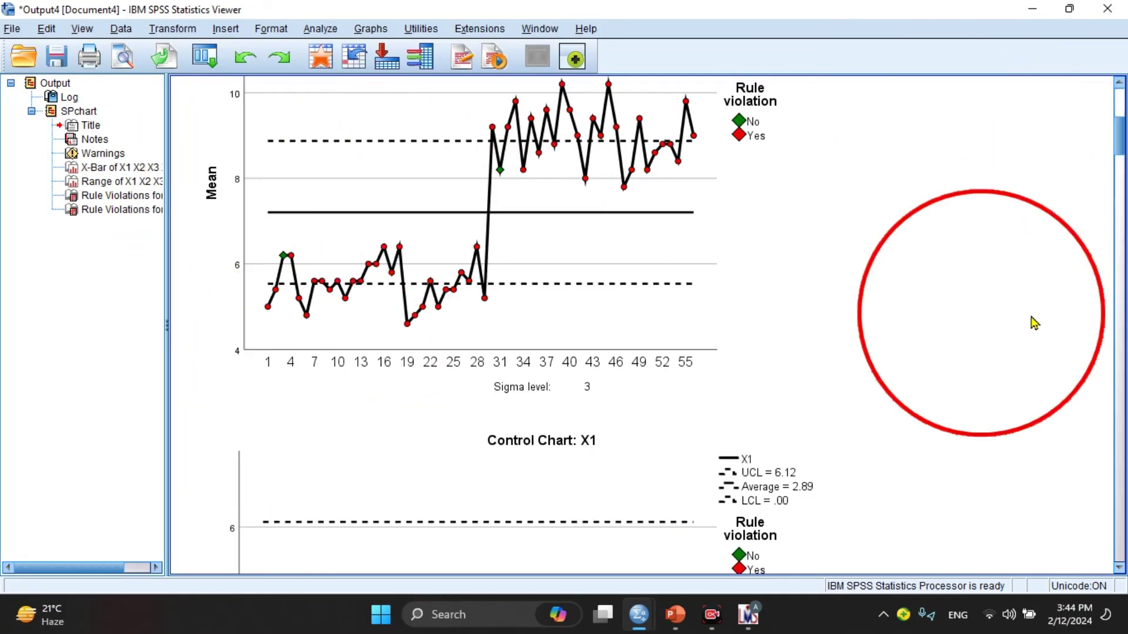
scroll(1114, 150, "down", 6)
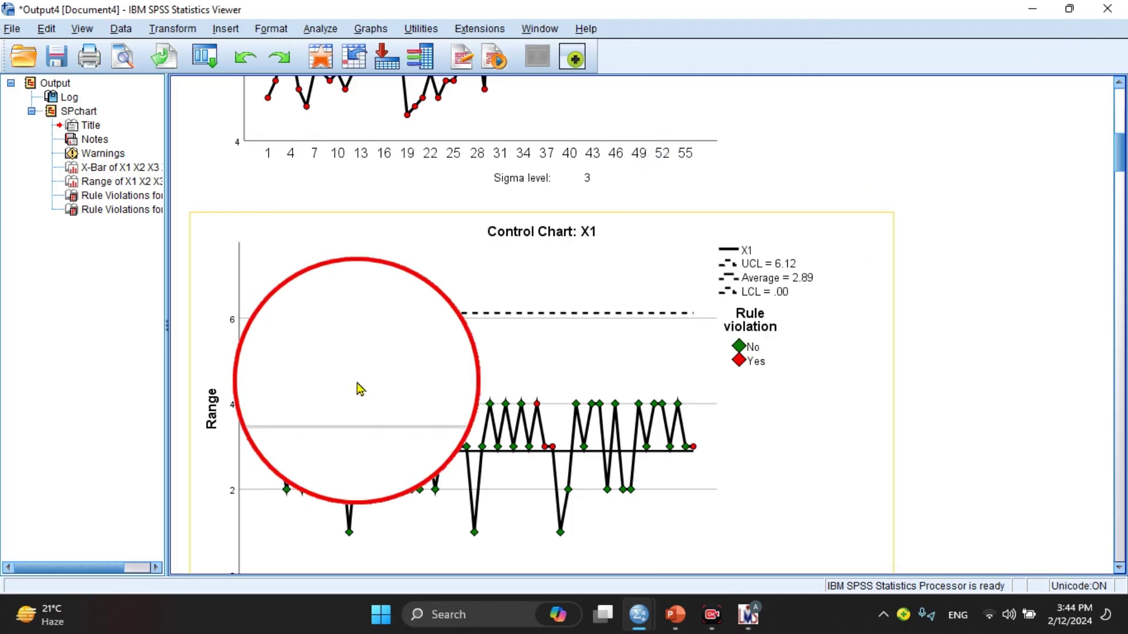
left_click(499, 387)
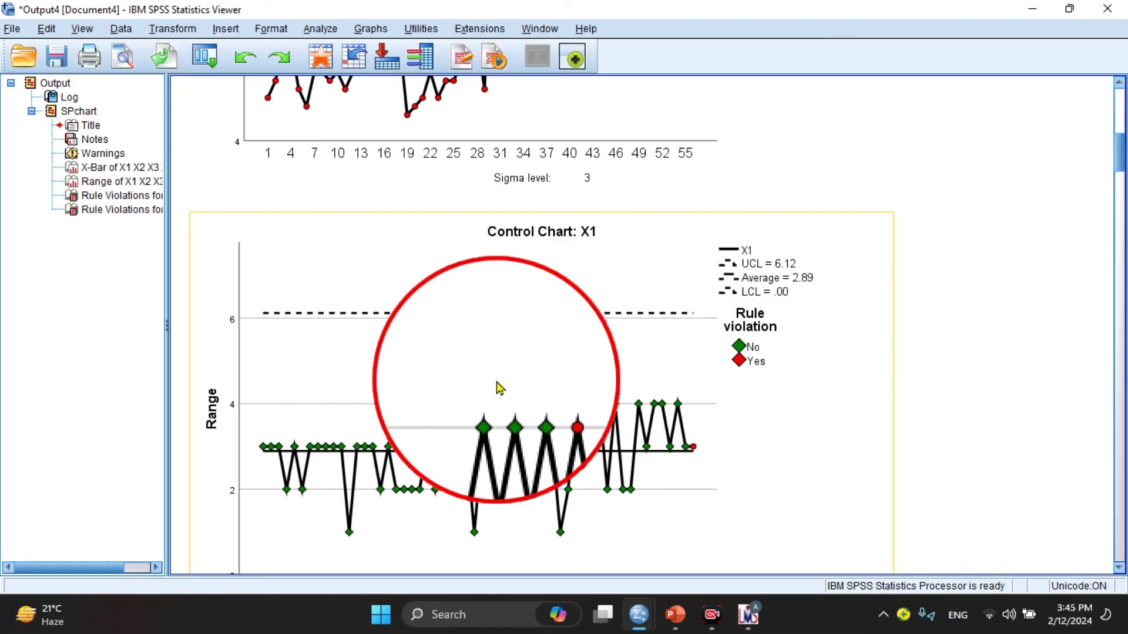
left_click(1118, 13)
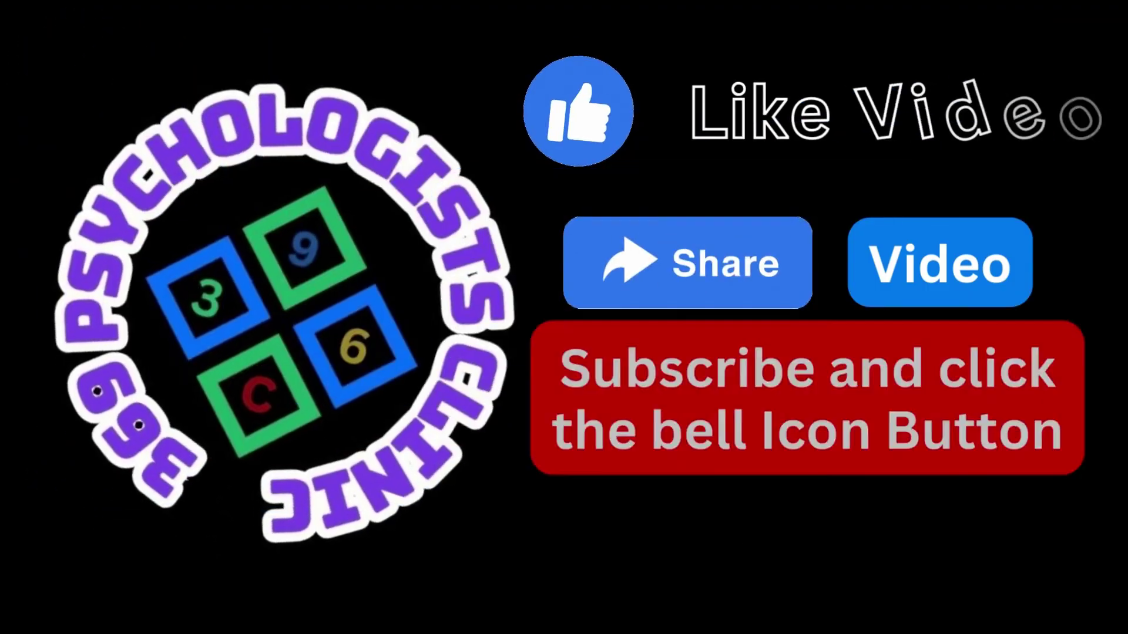